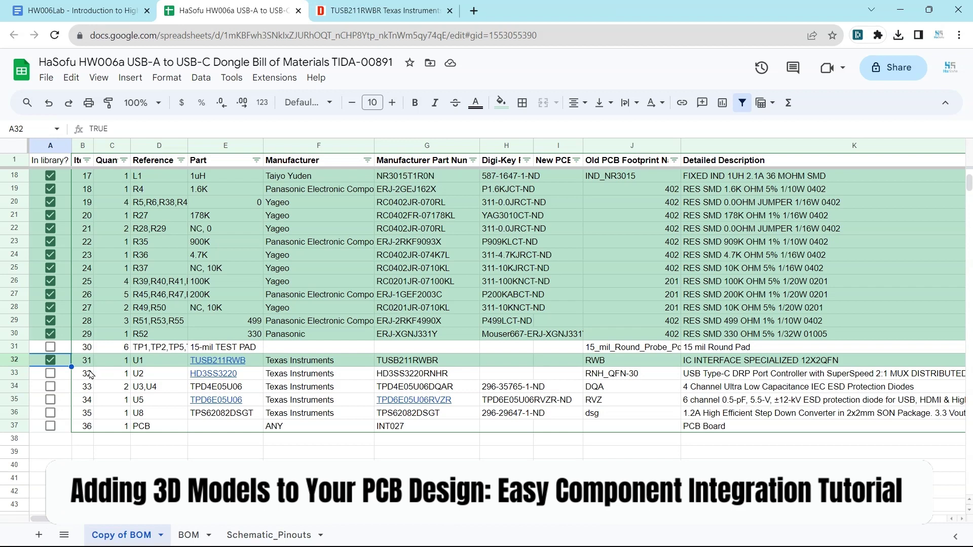
# Step: Copy the U2 manufacturer part number HD3SS3220RNHR from the BOM and search for it in Altium Designer's Manufacturer Part Search
pyautogui.click(405, 369)
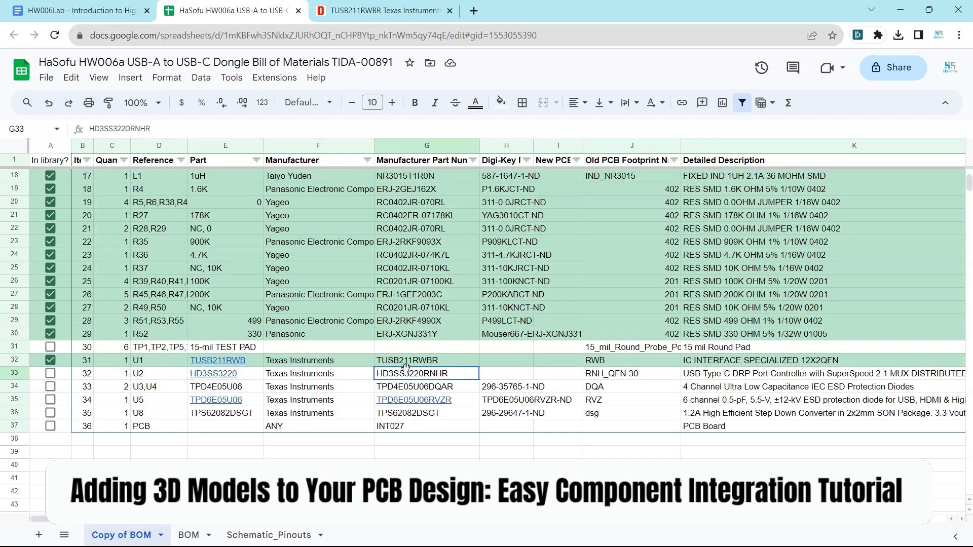
pyautogui.hotkey('ctrl', 'c')
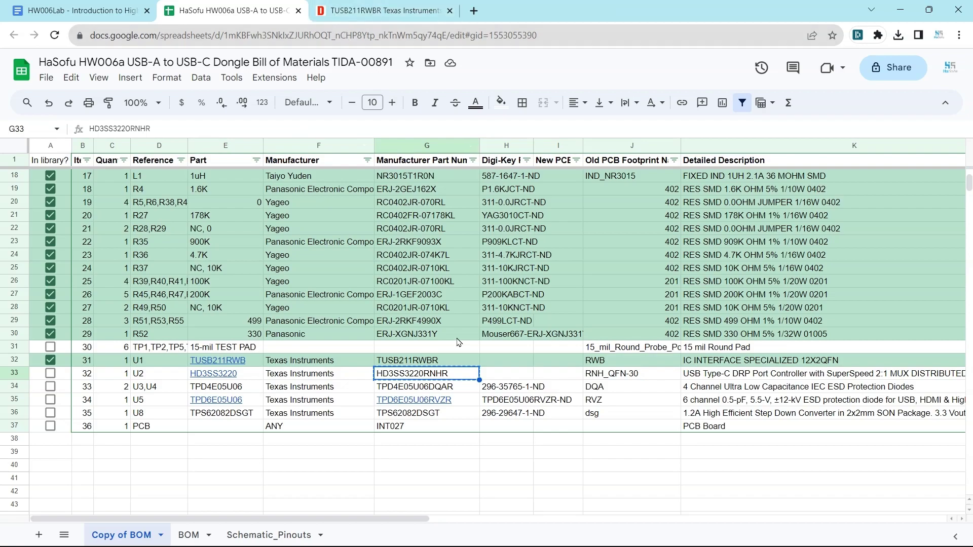
pyautogui.click(556, 538)
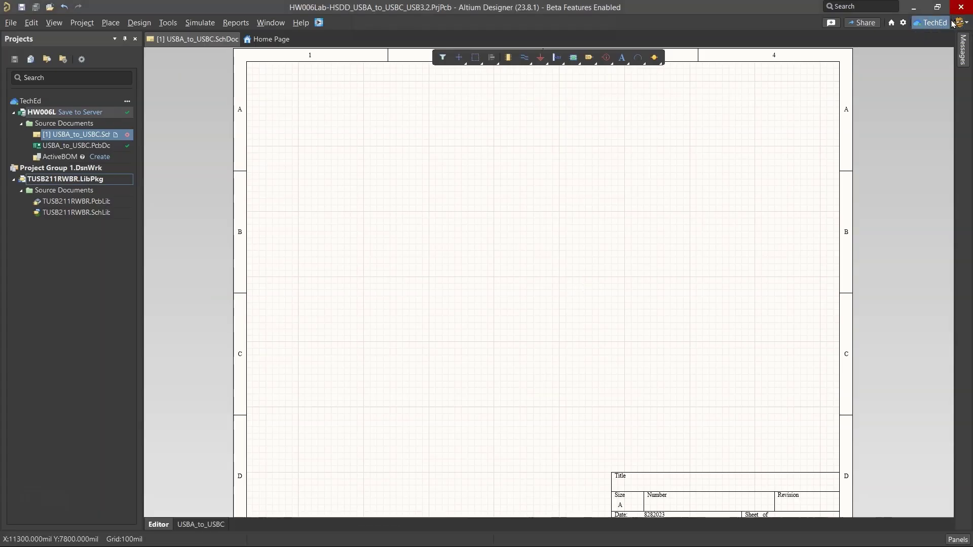
pyautogui.click(955, 541)
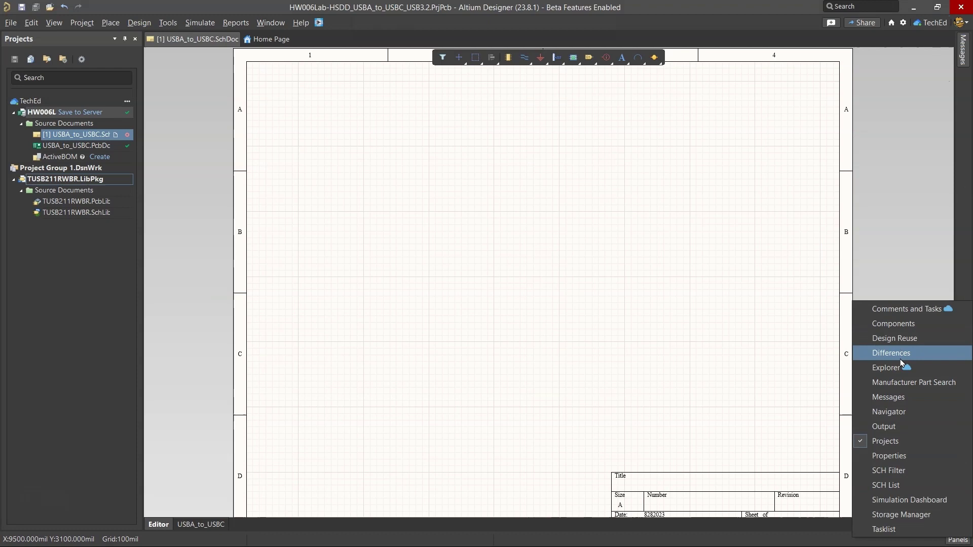
pyautogui.click(903, 382)
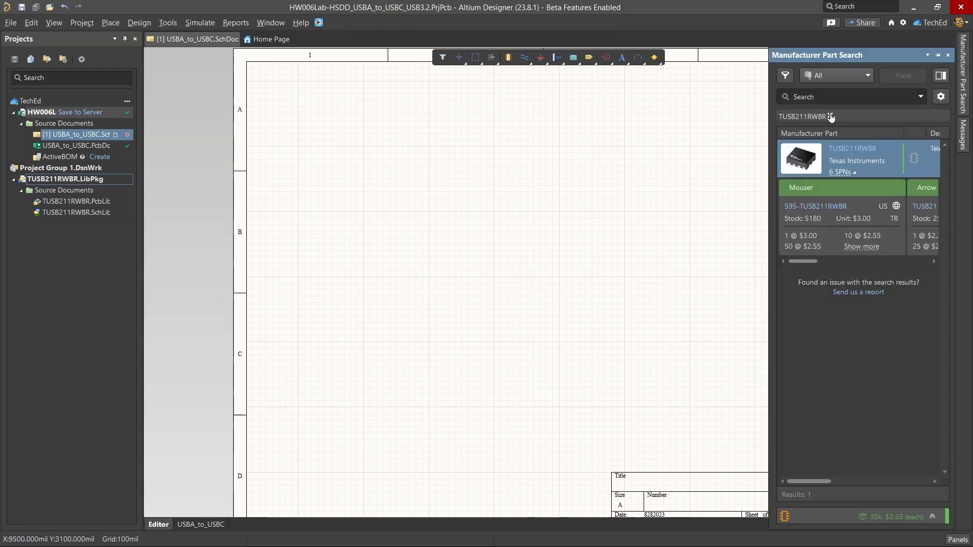
pyautogui.click(831, 116)
pyautogui.hotkey('ctrl', 'v')
pyautogui.press('Return')
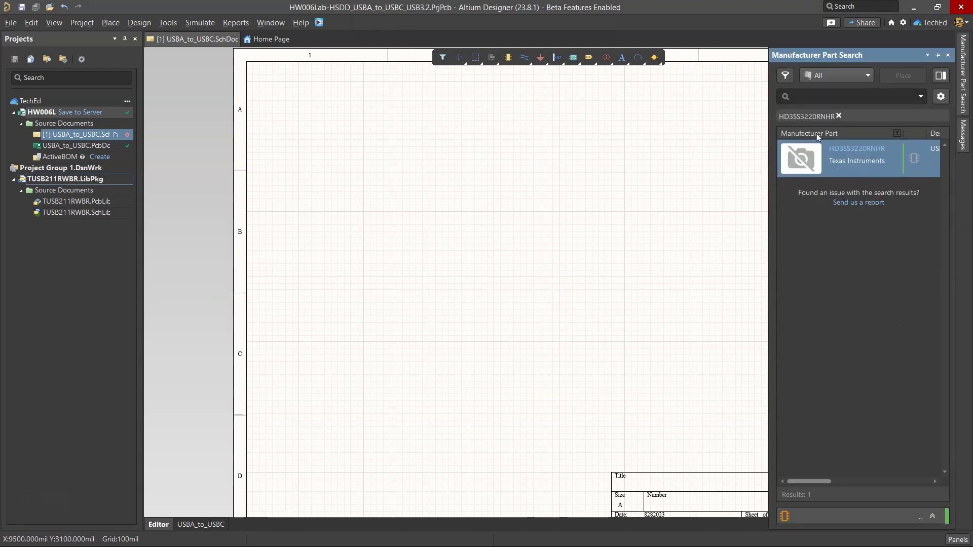
pyautogui.moveTo(769, 233); pyautogui.dragTo(512, 231)
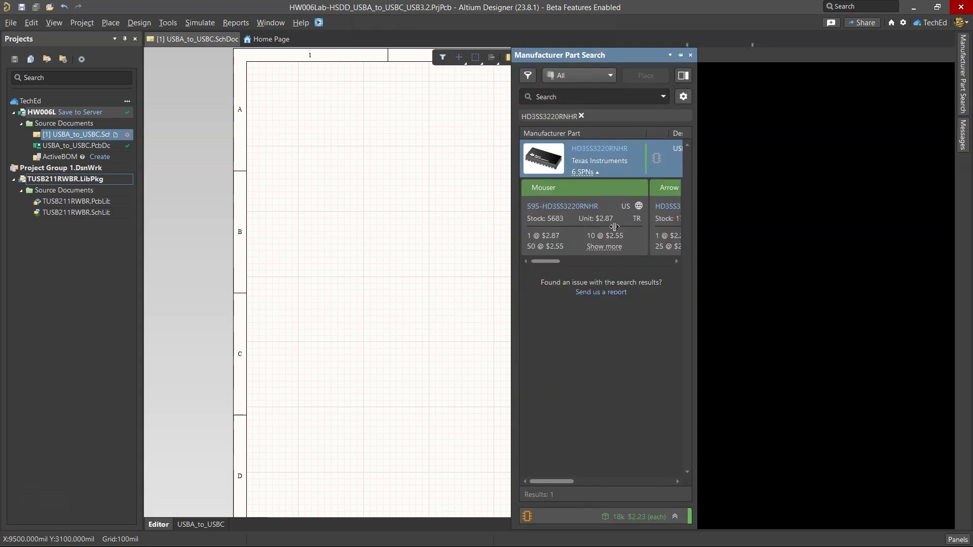
# Step: Open the Texas Instruments product page for HD3SS3220RNHR in the browser and go to its Design & development section
pyautogui.click(592, 153)
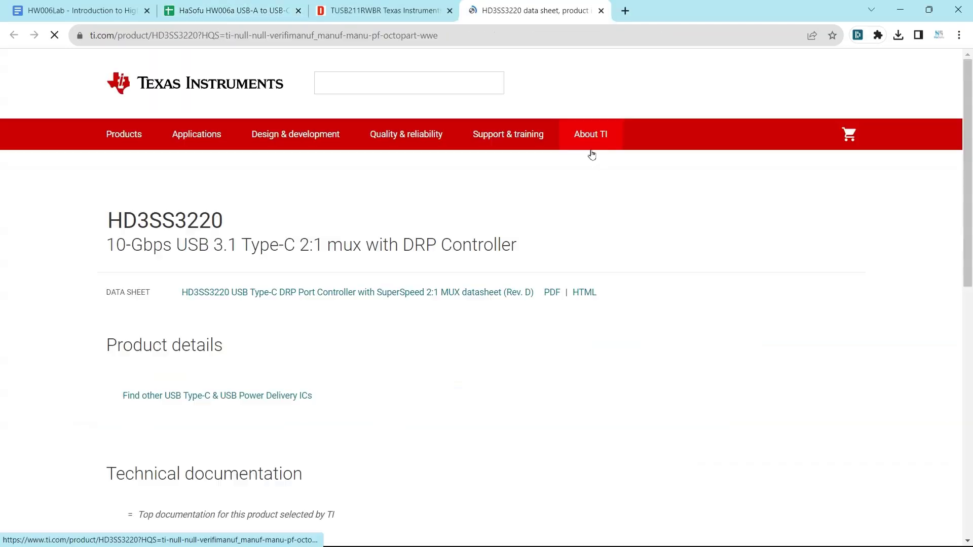
pyautogui.scroll(-3, 321, 237)
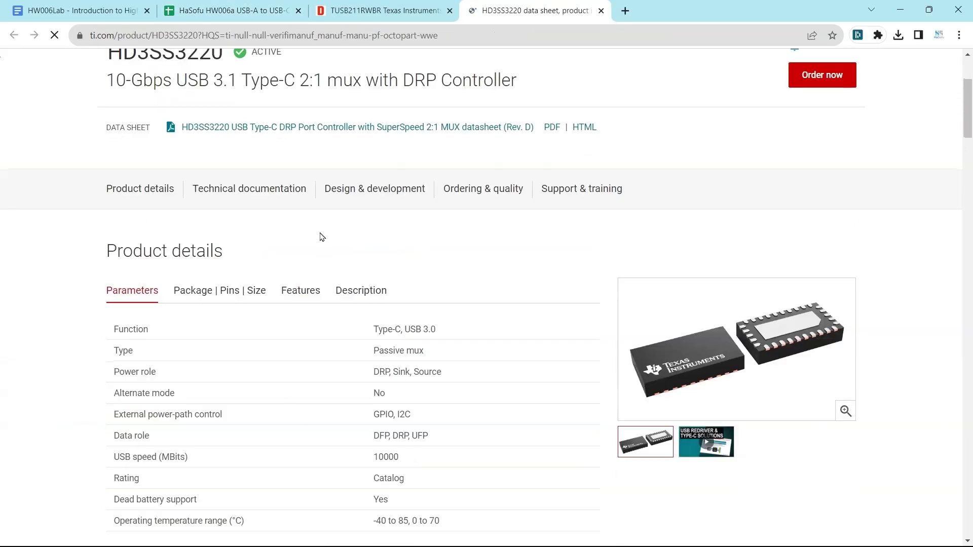
pyautogui.click(394, 188)
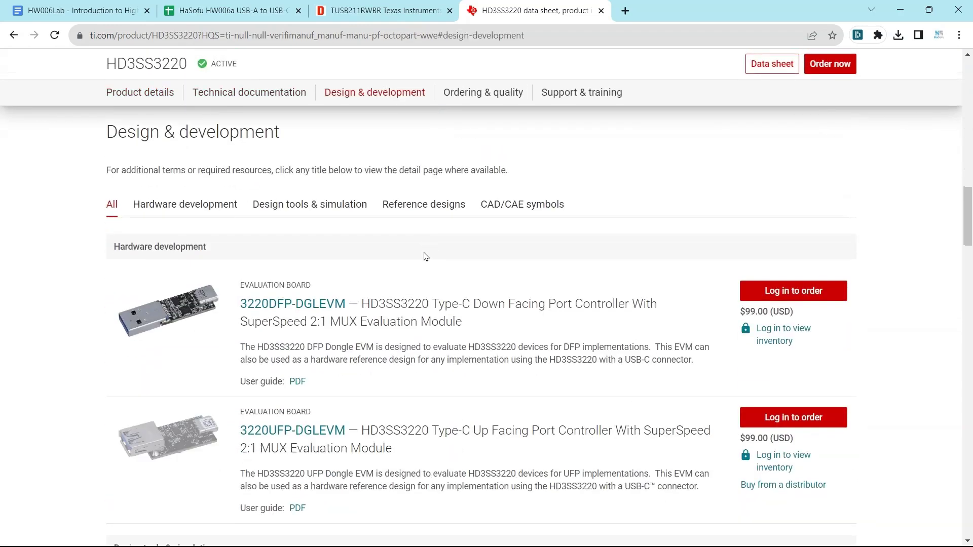
# Step: Download the HD3SS3220 IBIS model and S-Parameter model
pyautogui.scroll(-8, 467, 261)
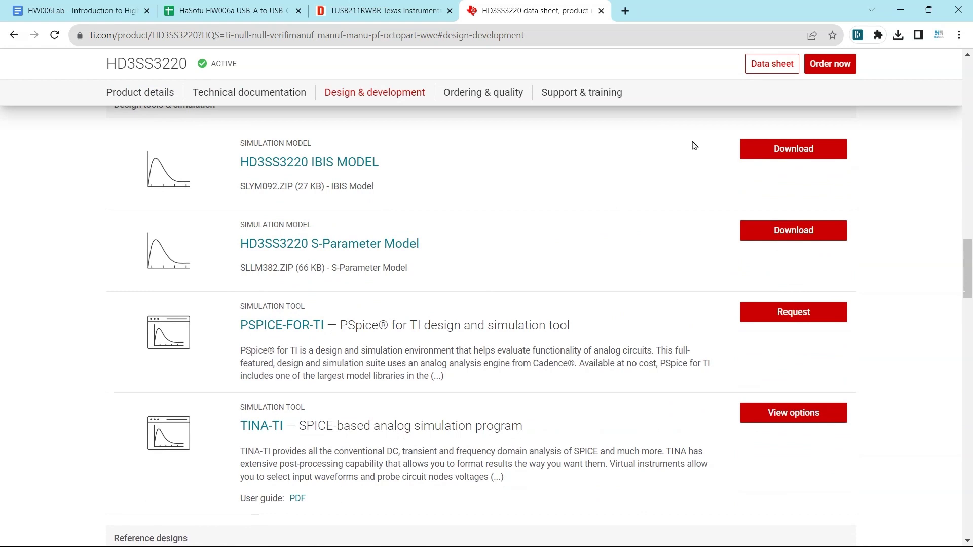
pyautogui.click(796, 152)
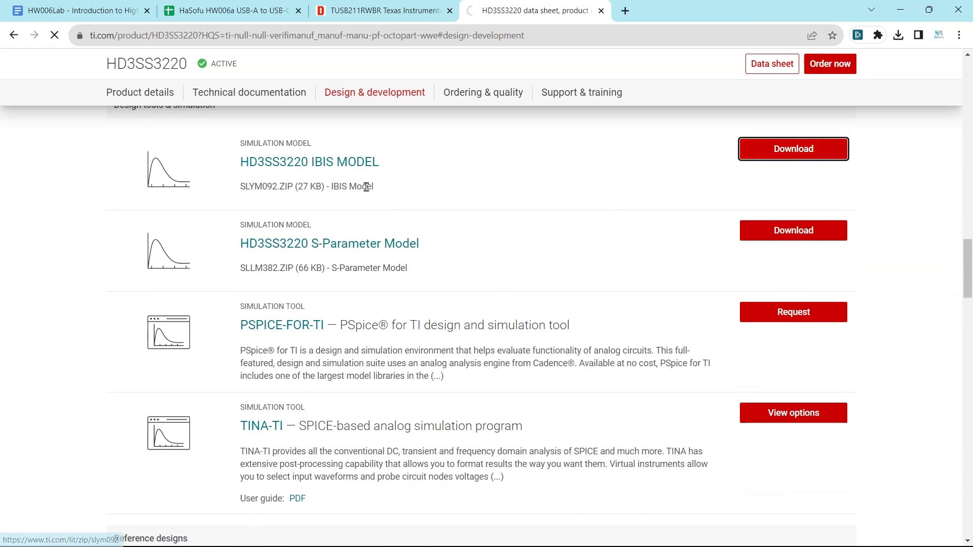
pyautogui.click(799, 230)
# Step: Find the CAD/CAE symbols for the HD3SS3220 RNH package and open them in Ultra Librarian
pyautogui.scroll(-10, 557, 229)
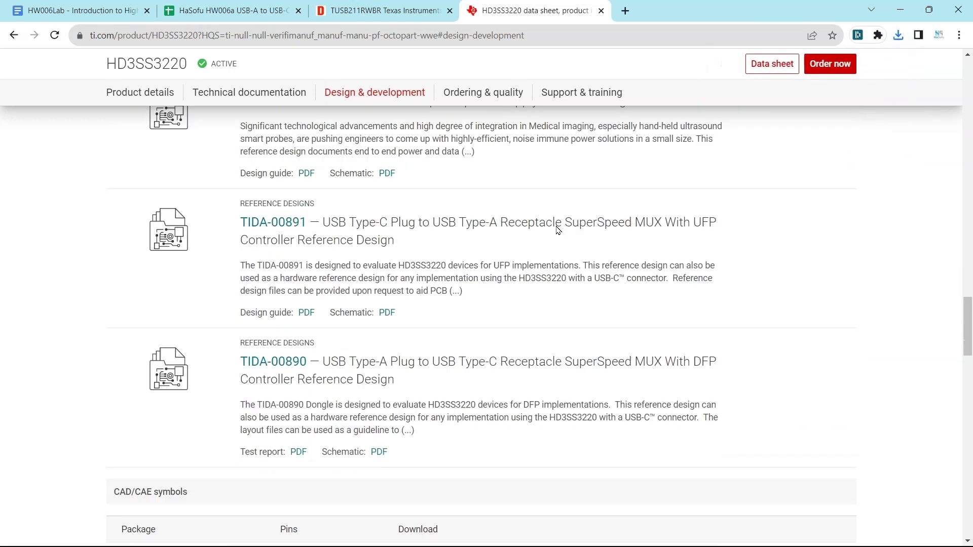
pyautogui.scroll(8, 560, 227)
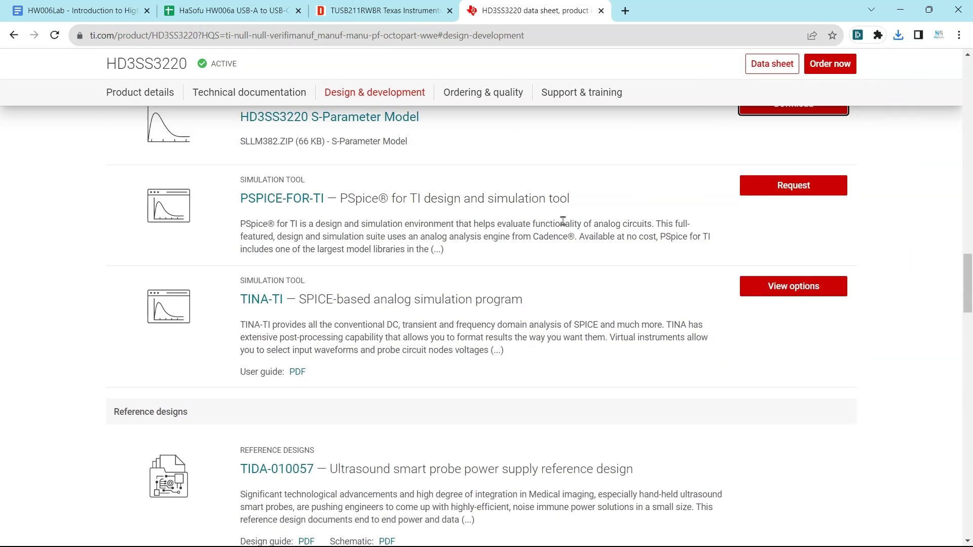
pyautogui.scroll(6, 563, 222)
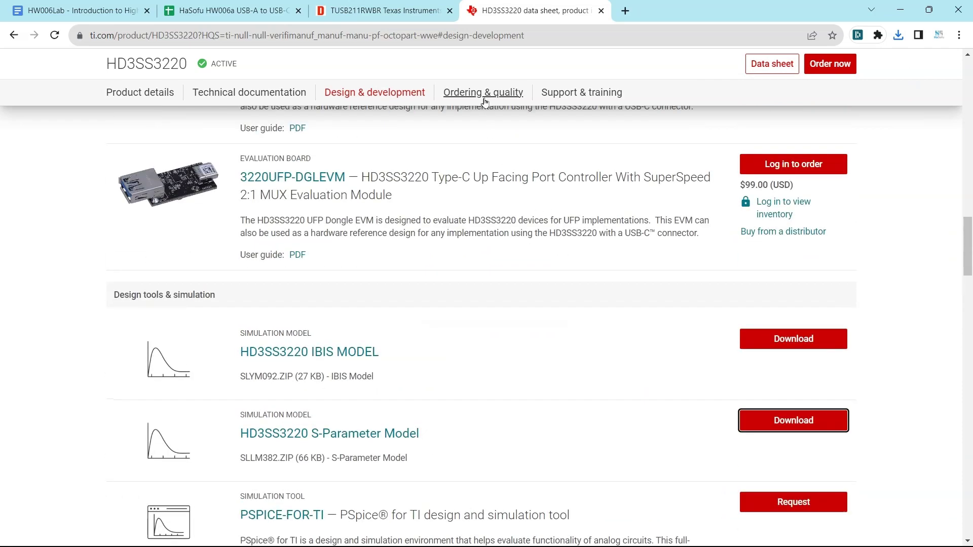
pyautogui.click(484, 93)
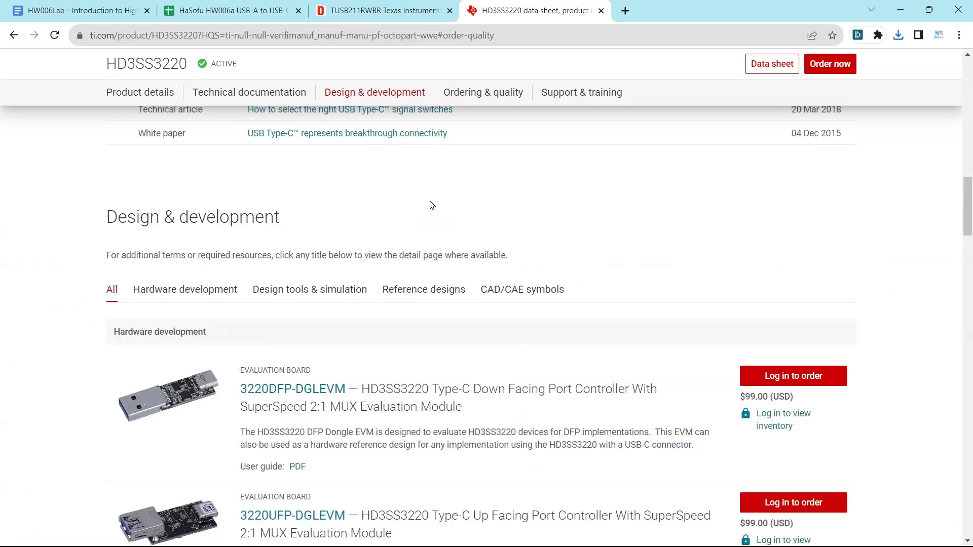
pyautogui.click(561, 293)
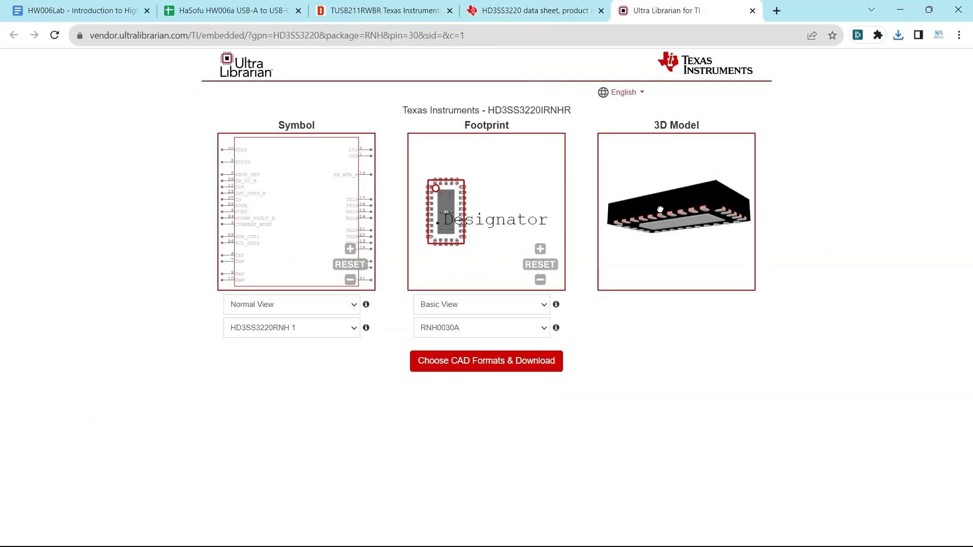
# Step: Check the symbol view options and preview the footprint in Detailed View before returning it to Basic View
pyautogui.click(349, 311)
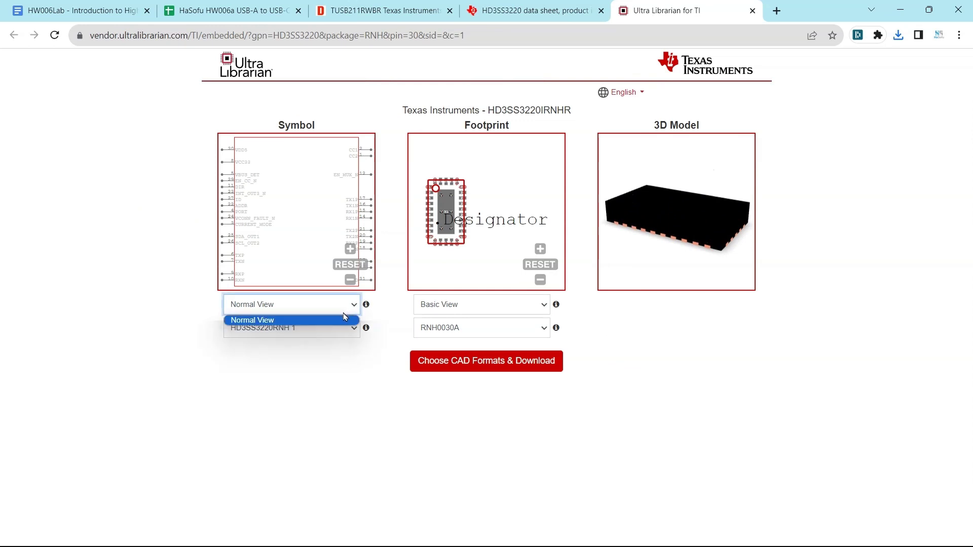
pyautogui.click(341, 318)
pyautogui.click(471, 305)
pyautogui.click(477, 330)
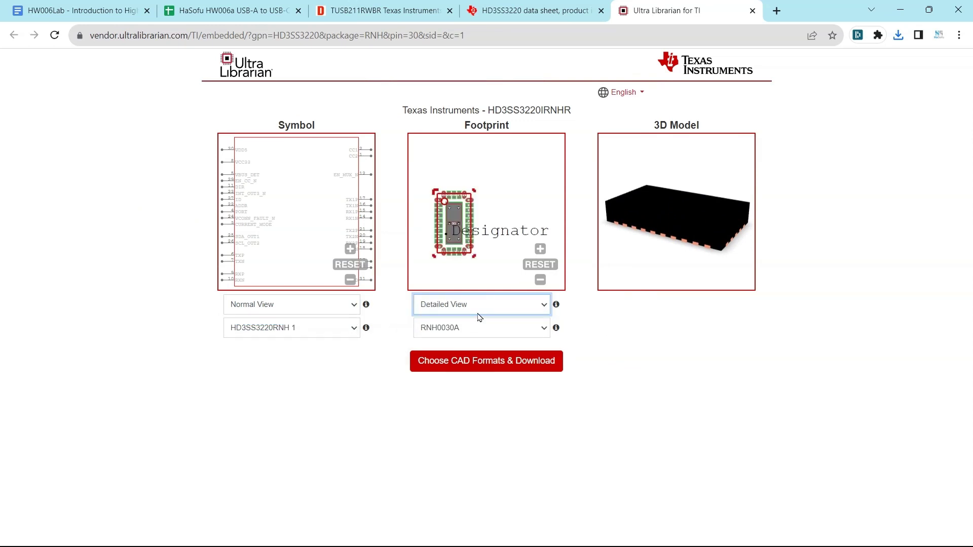
pyautogui.click(480, 315)
pyautogui.click(477, 320)
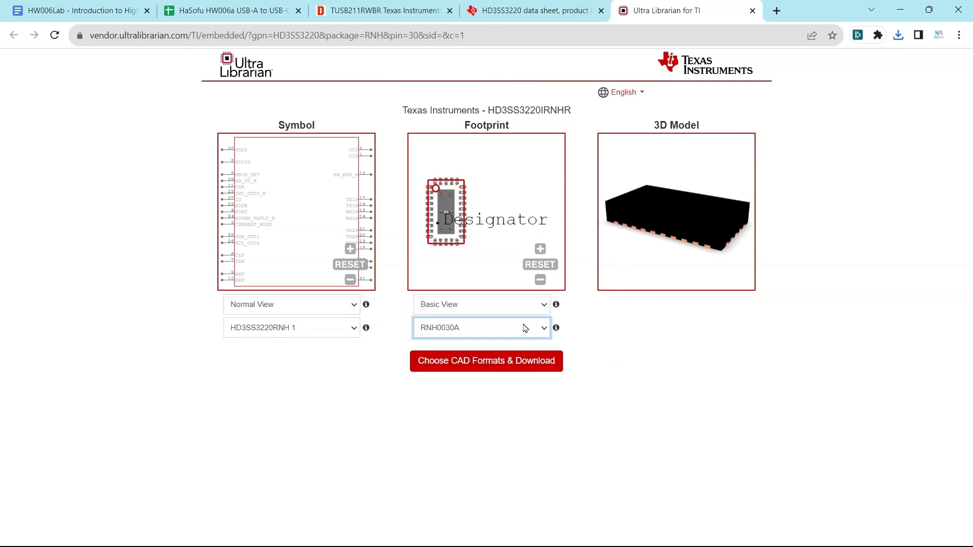
# Step: Request the CAD download in STEP and Altium Designer formats, accepting the terms and completing the reCAPTCHA check
pyautogui.click(520, 360)
pyautogui.click(256, 152)
pyautogui.click(226, 167)
pyautogui.click(234, 184)
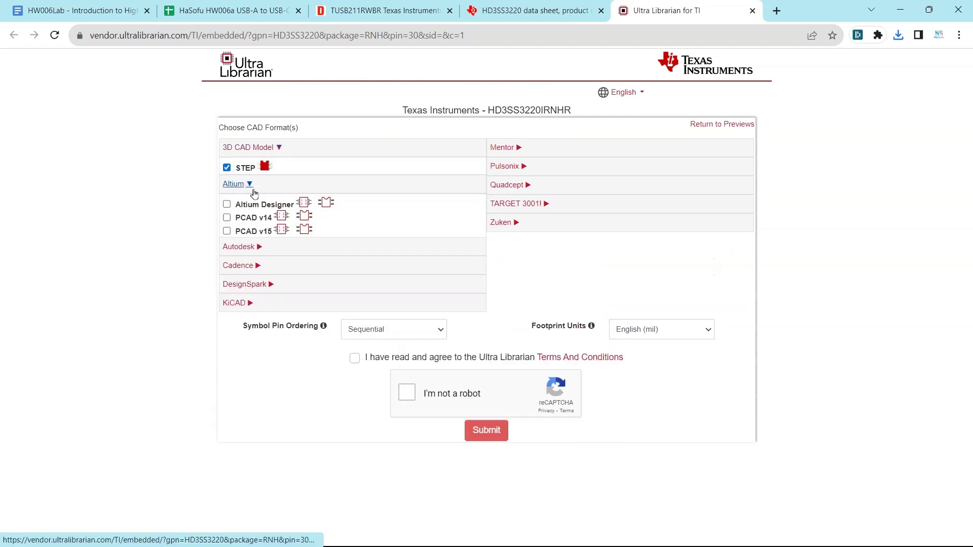
pyautogui.click(227, 204)
pyautogui.click(355, 359)
pyautogui.click(407, 392)
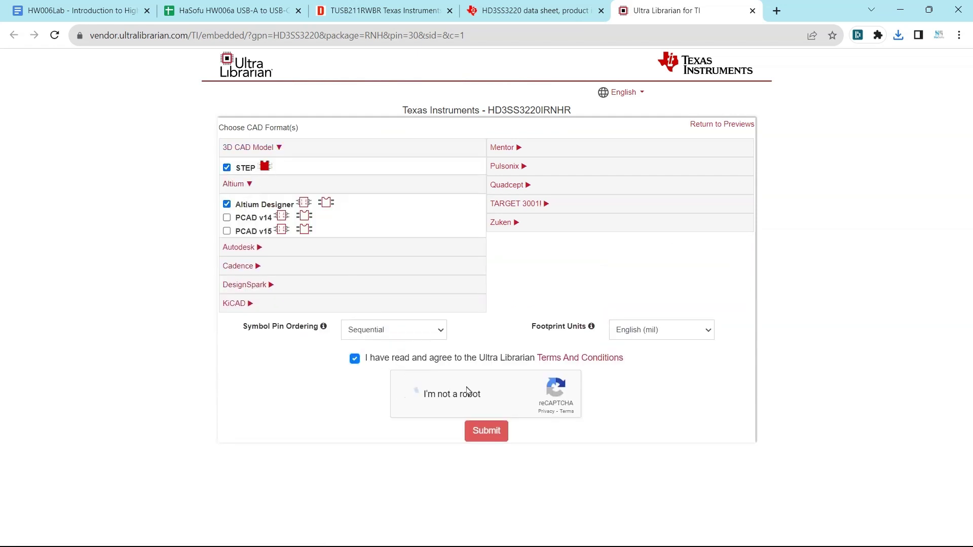
pyautogui.click(482, 431)
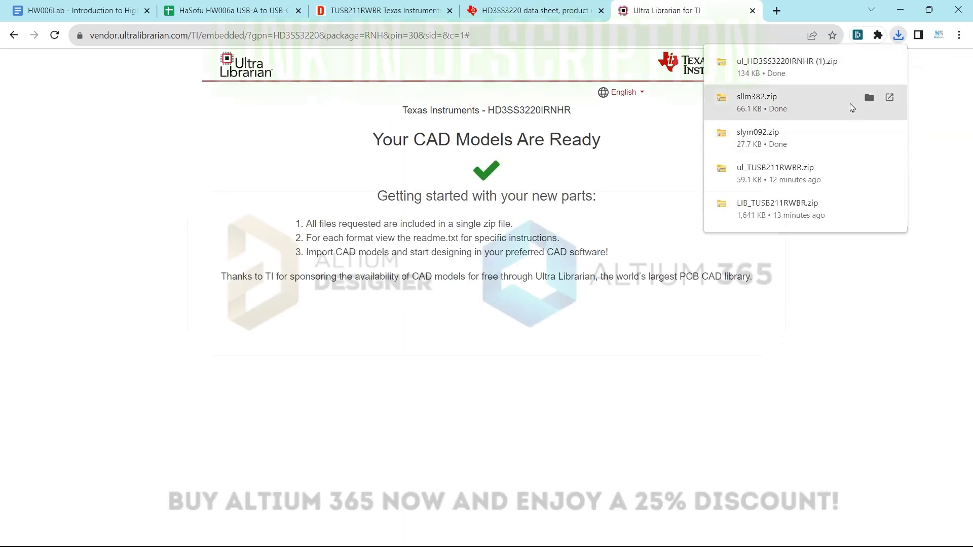
# Step: Extract the downloaded archive ul_HD3SS3220IRNHR (1).zip into its own folder in Downloads
pyautogui.click(869, 62)
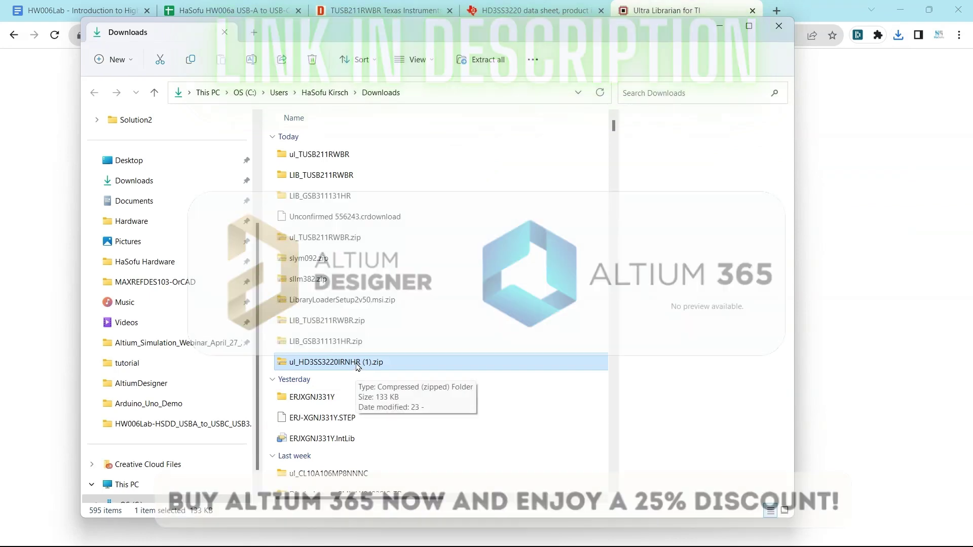
pyautogui.rightClick(357, 367)
pyautogui.click(436, 276)
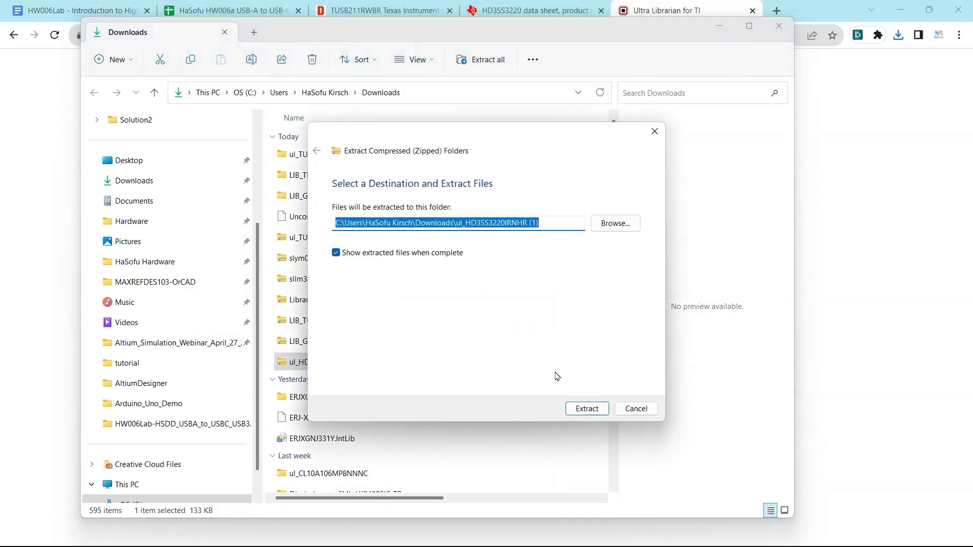
pyautogui.click(580, 411)
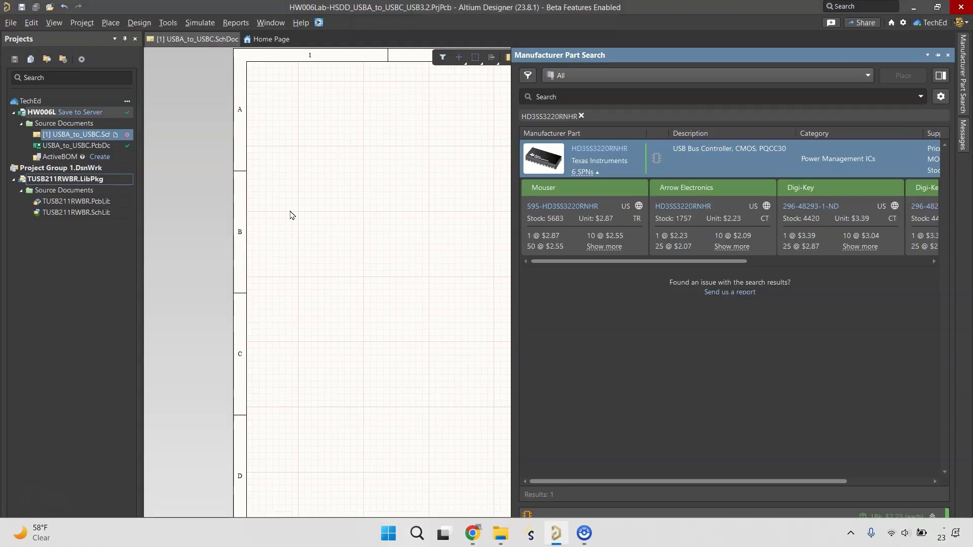
# Step: Switch to Altium Designer, load the UL_Import_HD3SS3220IRNHR.PrjScr script project and run it
pyautogui.click(11, 22)
pyautogui.click(101, 295)
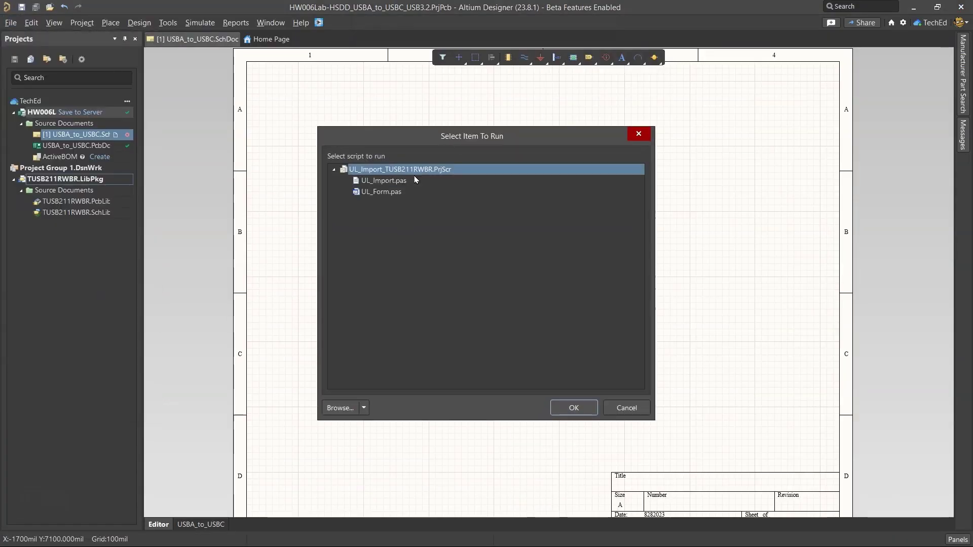
pyautogui.click(363, 406)
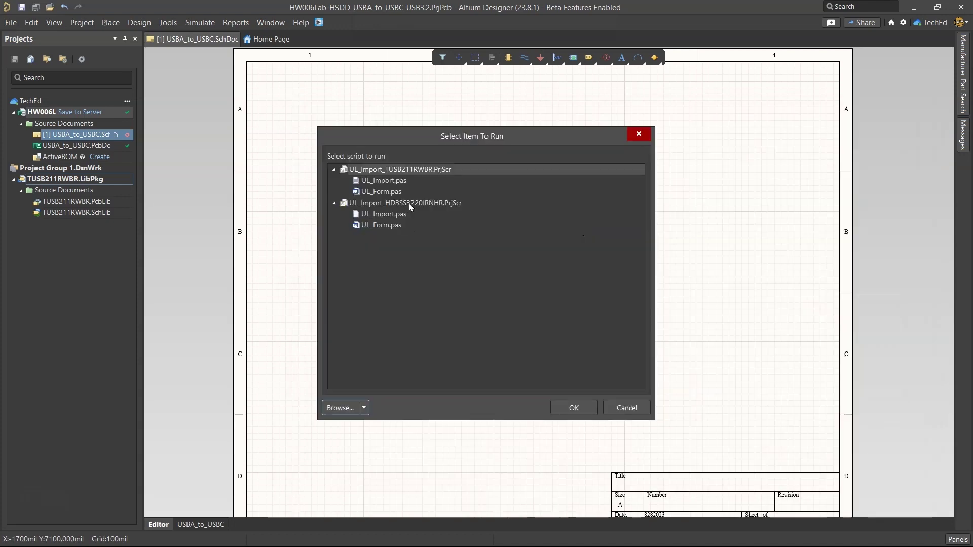
pyautogui.click(421, 204)
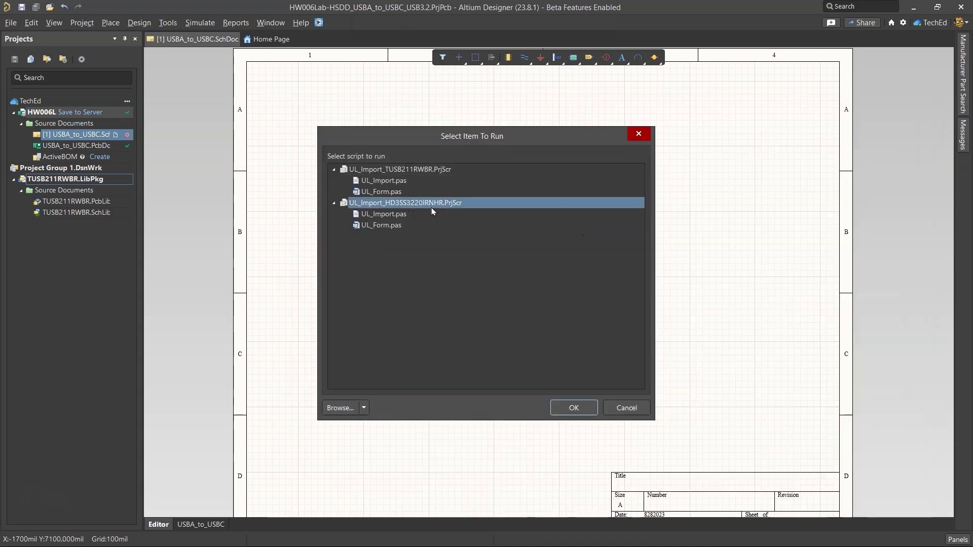
pyautogui.click(573, 407)
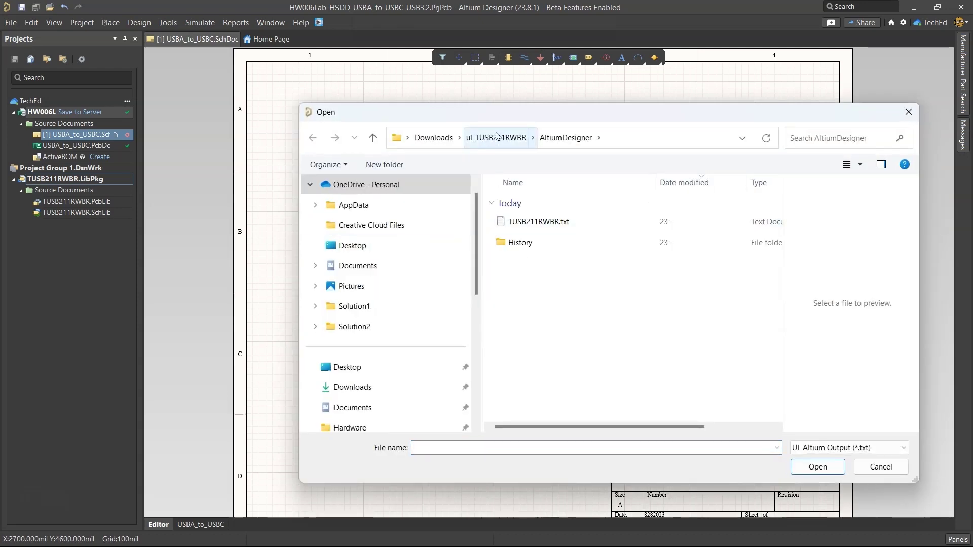
# Step: Import the part's text file from the AltiumDesigner folder inside ul_HD3SS3220IRNHR (1), accepting the schematic font notice
pyautogui.click(433, 137)
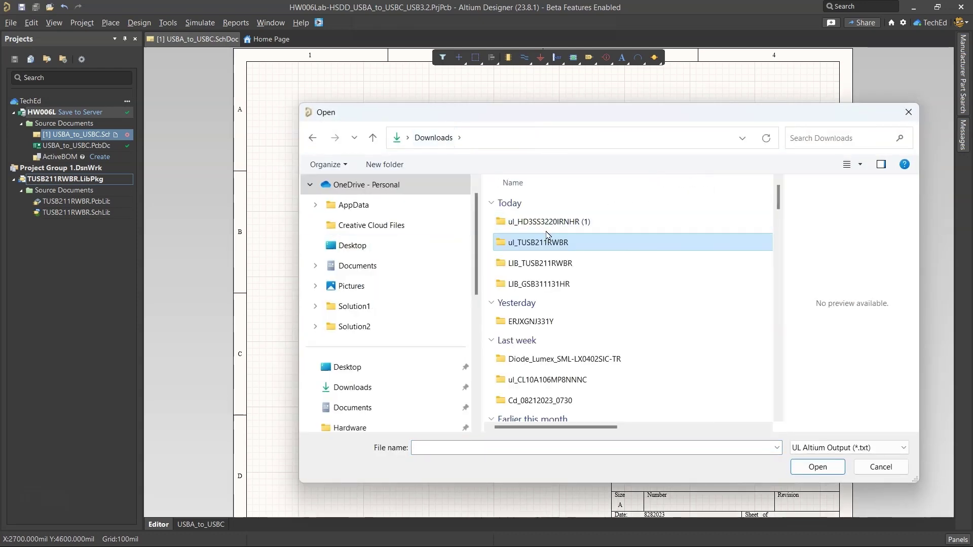
pyautogui.doubleClick(559, 227)
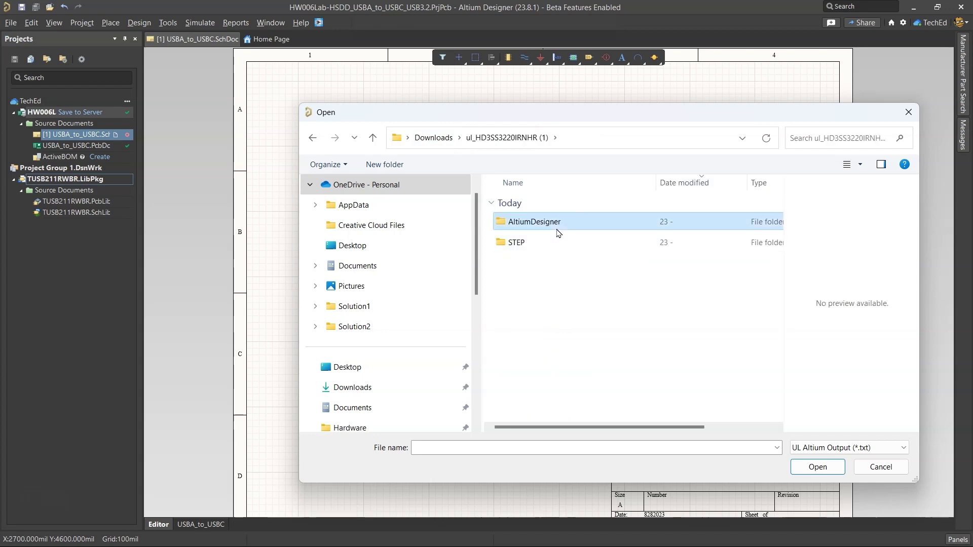
pyautogui.doubleClick(557, 227)
pyautogui.doubleClick(562, 226)
pyautogui.click(496, 288)
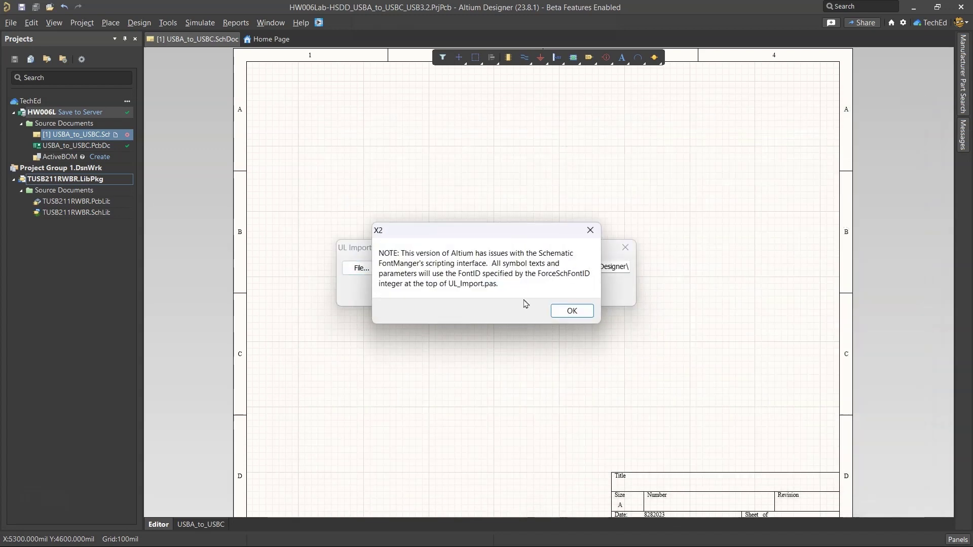
pyautogui.click(569, 310)
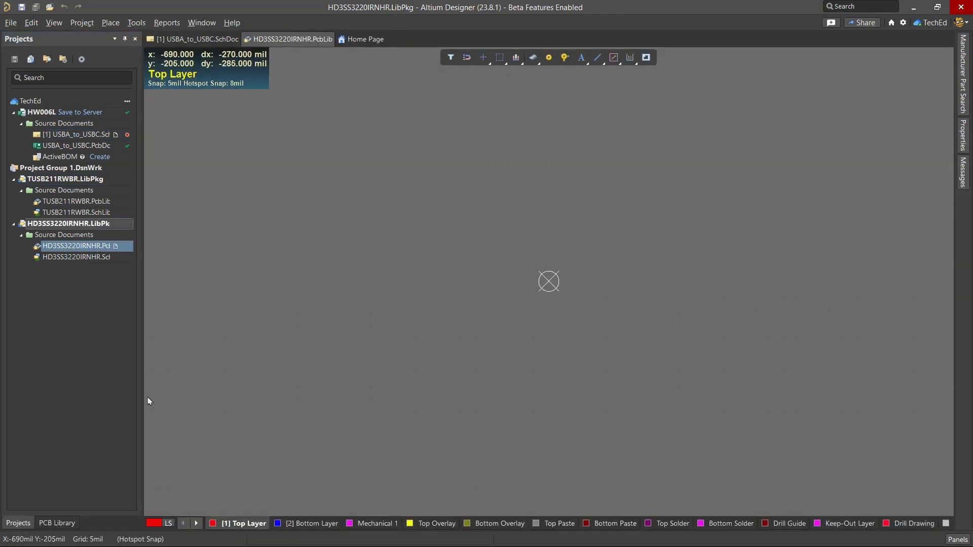
# Step: Display the RNH0030A footprint from the imported HD3SS3220IRNHR PCB library
pyautogui.click(56, 523)
pyautogui.click(59, 163)
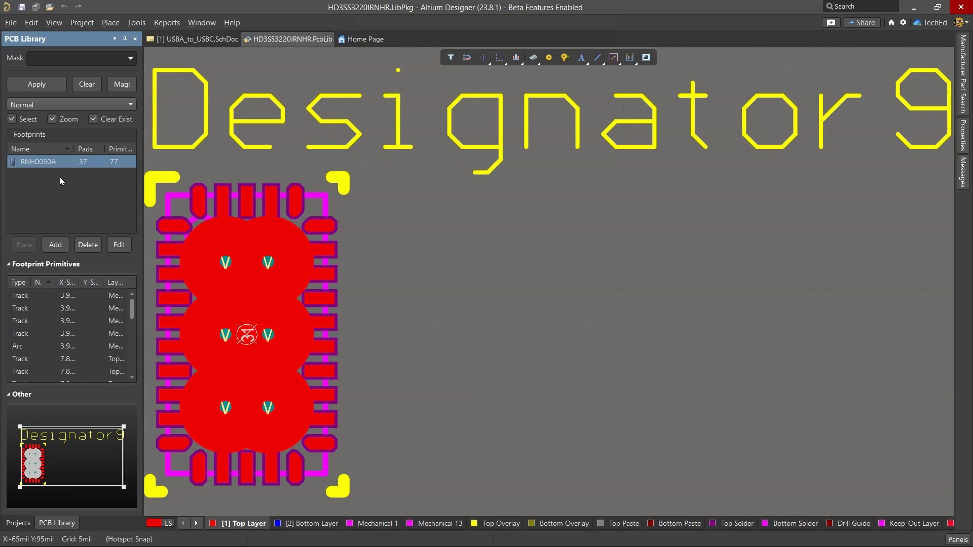
# Step: Inspect the properties and pad stack preview of a V pad in the RNH0030A footprint's thermal pad area
pyautogui.moveTo(289, 283); pyautogui.dragTo(408, 270, button='right')
pyautogui.click(367, 237)
pyautogui.click(397, 222)
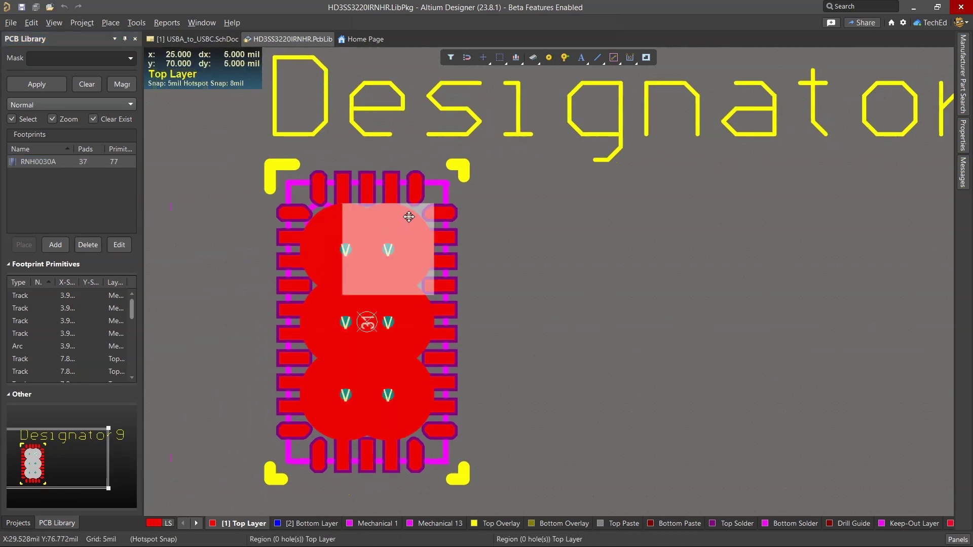
pyautogui.doubleClick(606, 275)
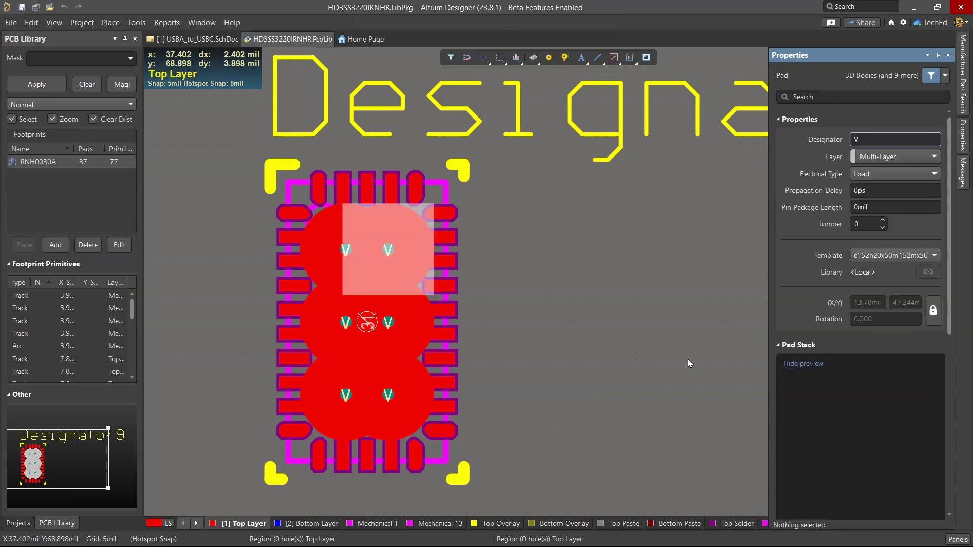
pyautogui.moveTo(768, 269); pyautogui.dragTo(536, 283)
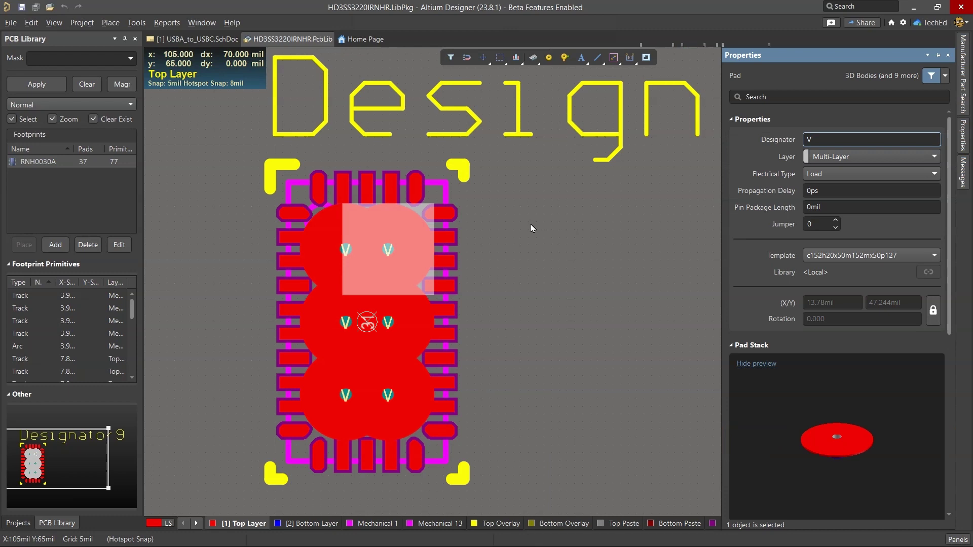
pyautogui.click(530, 224)
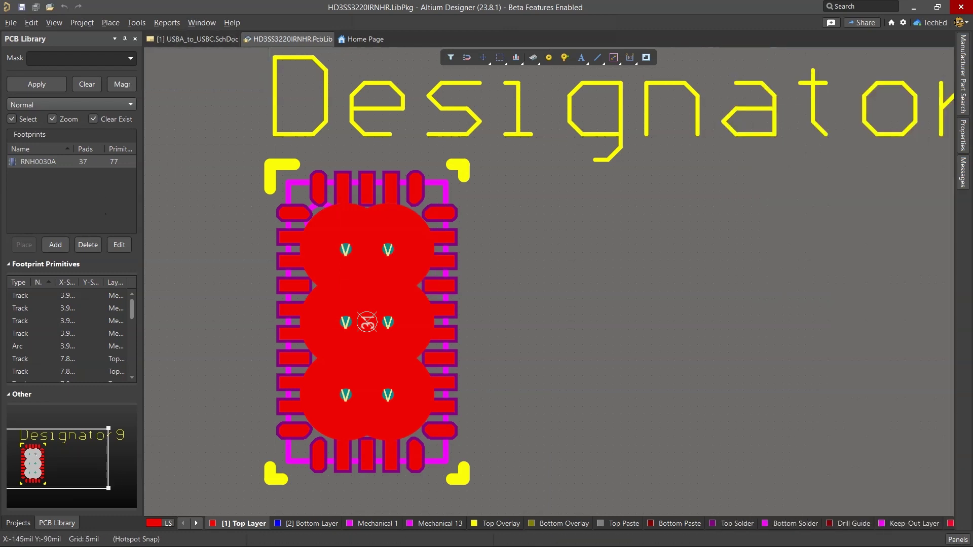
# Step: Open the HD3SS3220IRNHR schematic library and delete the empty Component_1 from it
pyautogui.click(19, 523)
pyautogui.doubleClick(93, 257)
pyautogui.click(76, 144)
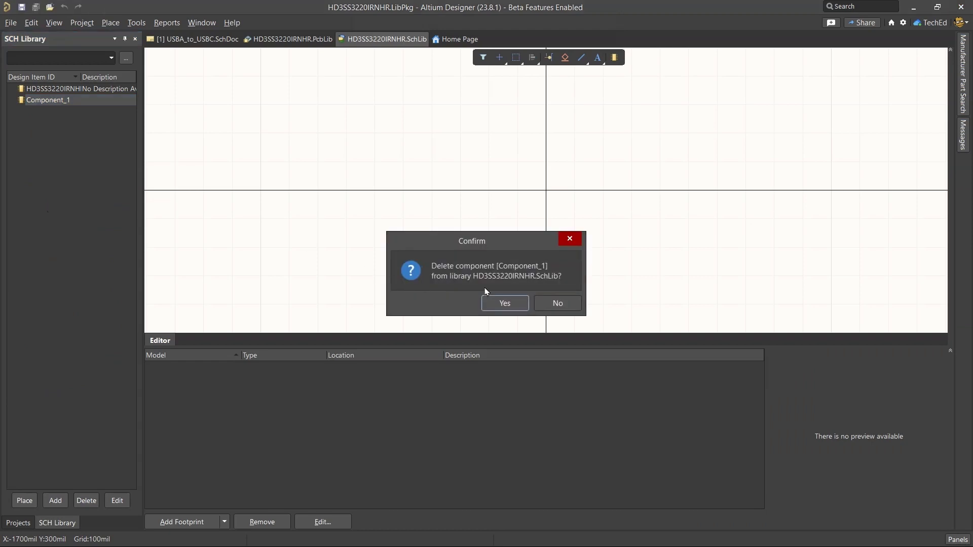
pyautogui.click(486, 304)
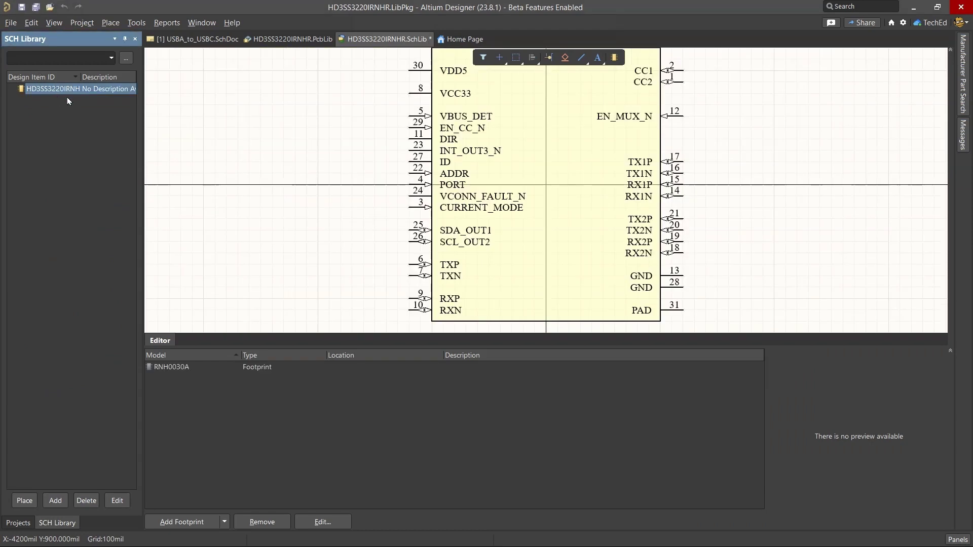
# Step: Select the RNH0030A footprint model linked to the HD3SS3220IRNHR symbol and save the schematic library
pyautogui.click(187, 122)
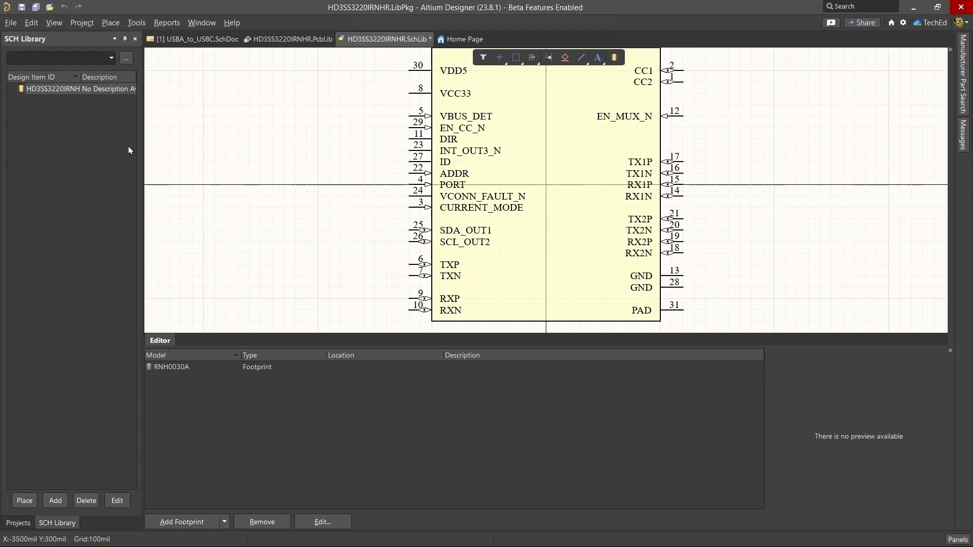
pyautogui.click(172, 368)
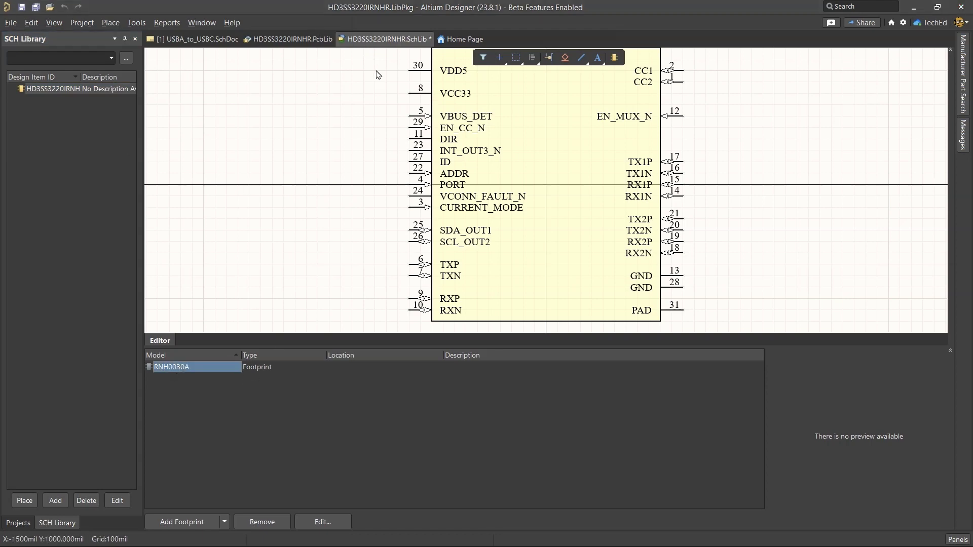
pyautogui.rightClick(369, 40)
pyautogui.click(406, 102)
# Step: Open the HD3SS3220IRNHR PCB library and check its footprint list and the library import commands available for it
pyautogui.click(280, 40)
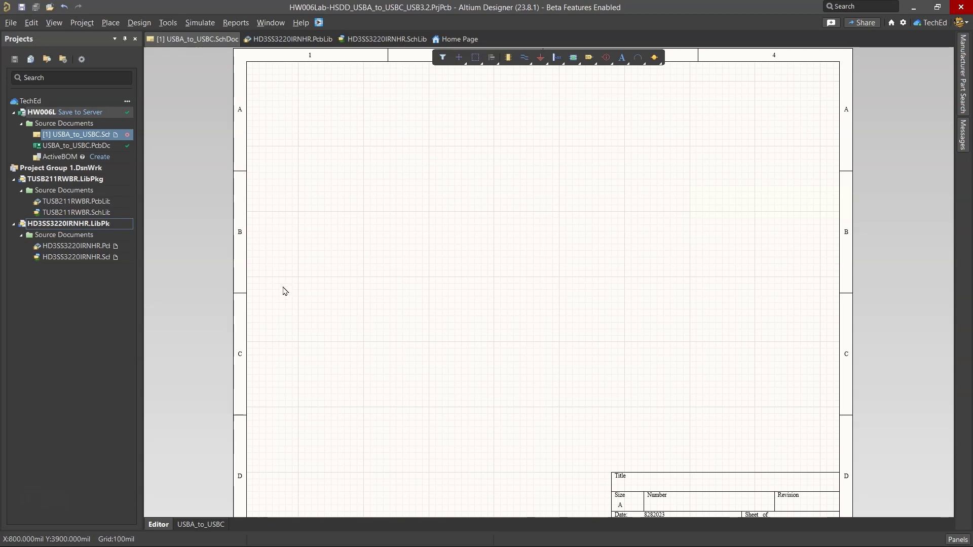
pyautogui.click(96, 246)
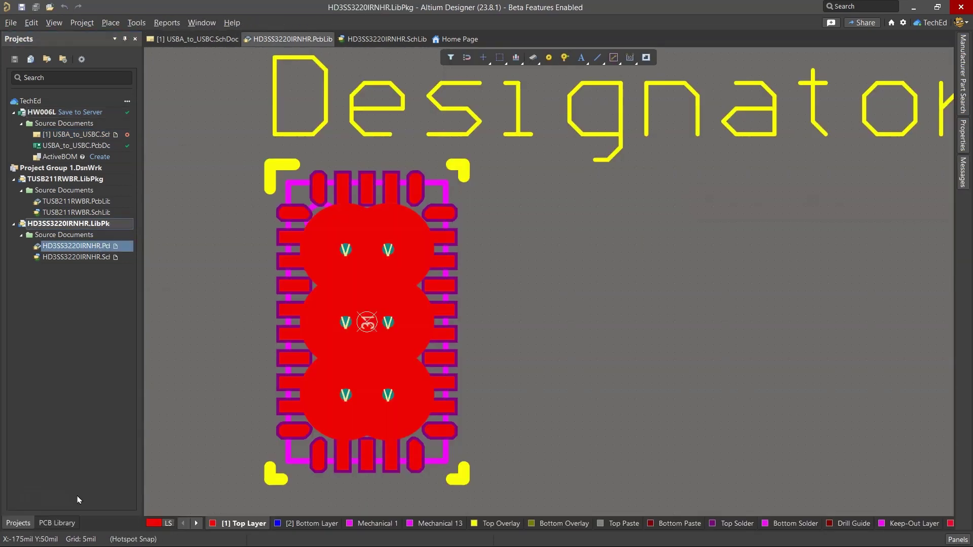
pyautogui.click(57, 523)
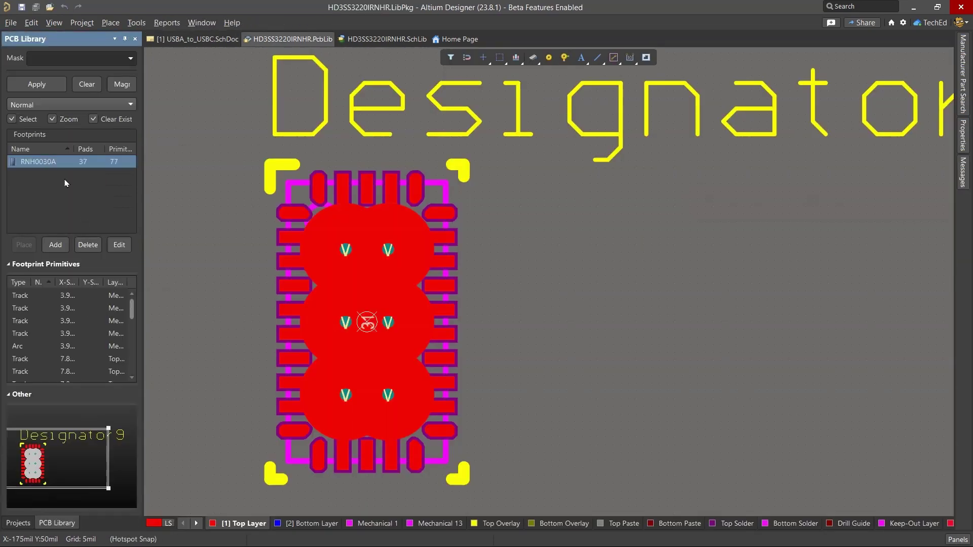
pyautogui.click(18, 523)
pyautogui.rightClick(89, 246)
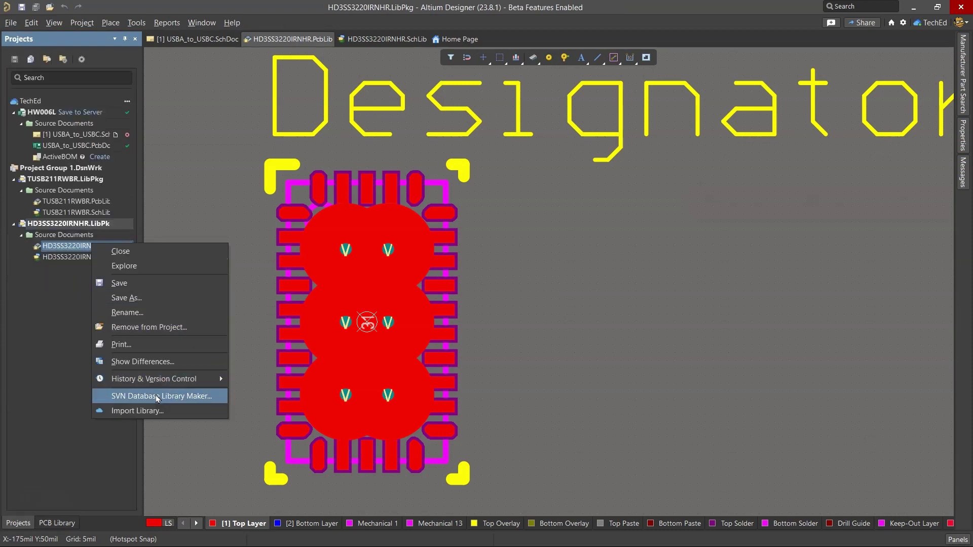
pyautogui.click(203, 396)
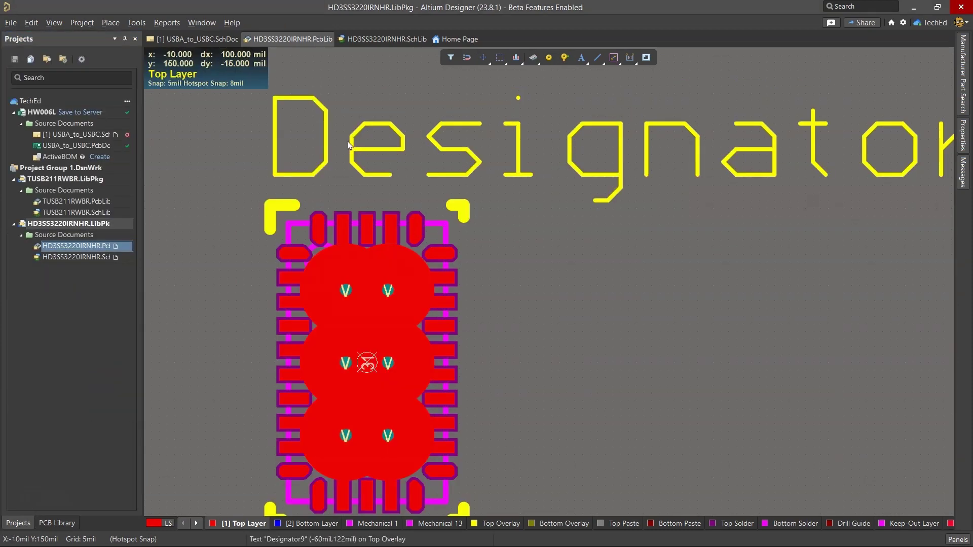
pyautogui.click(347, 142)
pyautogui.click(229, 191)
# Step: Import the HD3SS3220IRNHR schematic library into the workspace with the Import Library command
pyautogui.click(95, 258)
pyautogui.click(61, 521)
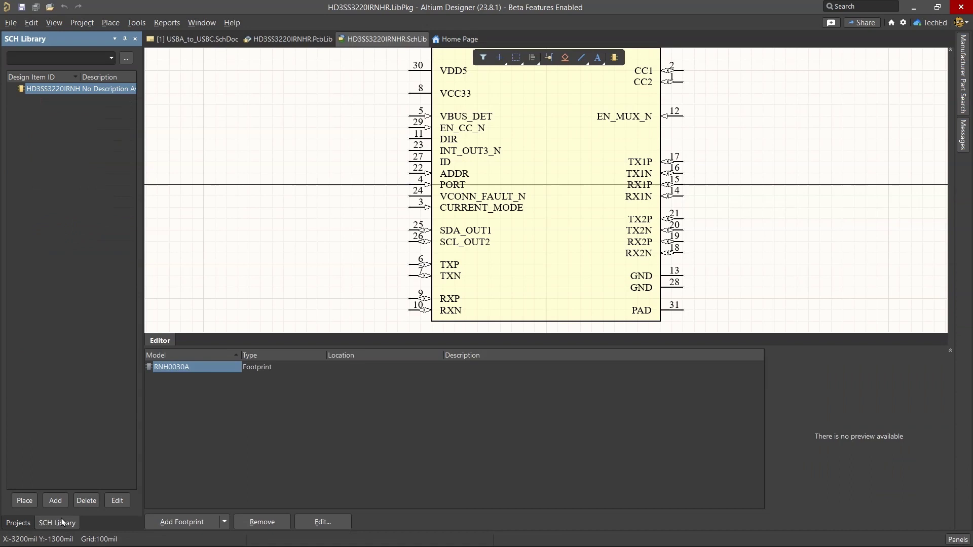
pyautogui.rightClick(64, 89)
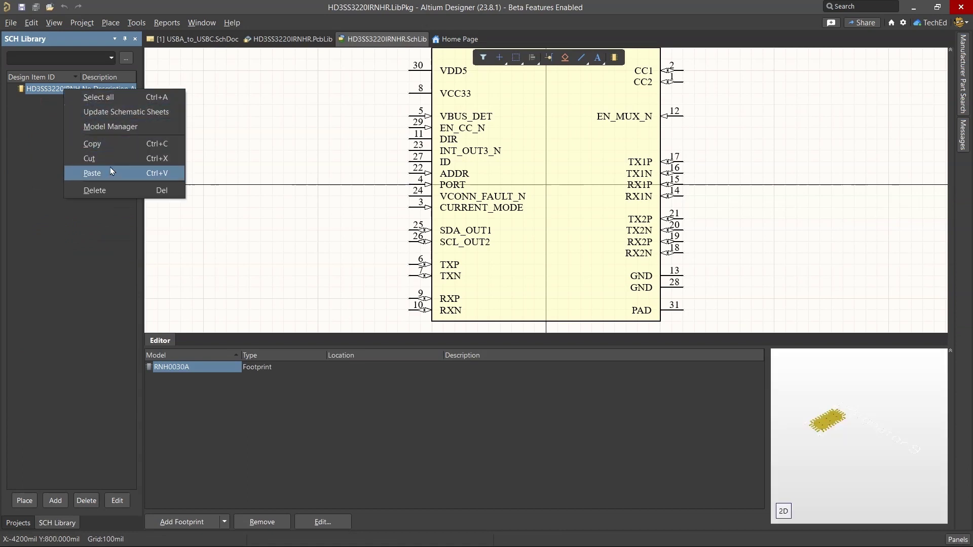
pyautogui.click(60, 386)
pyautogui.click(19, 523)
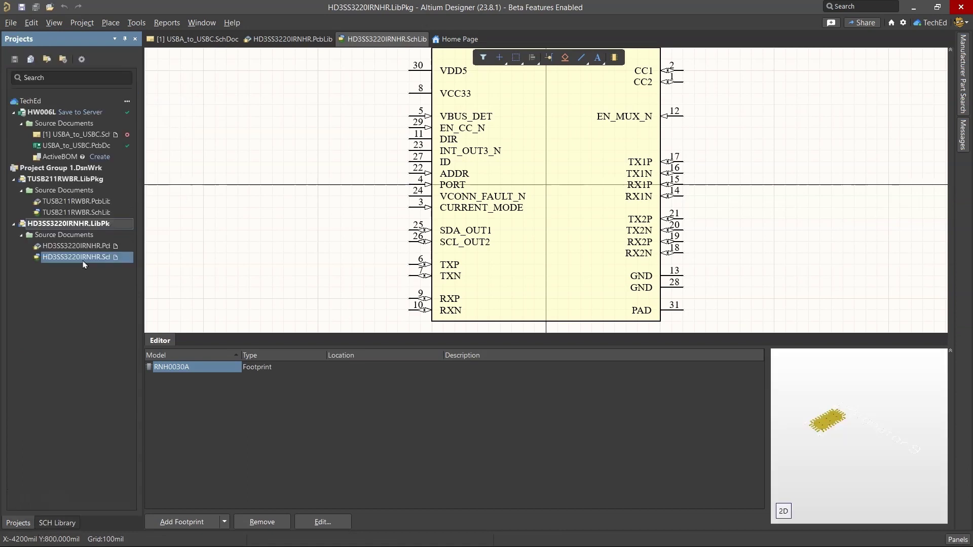
pyautogui.rightClick(89, 258)
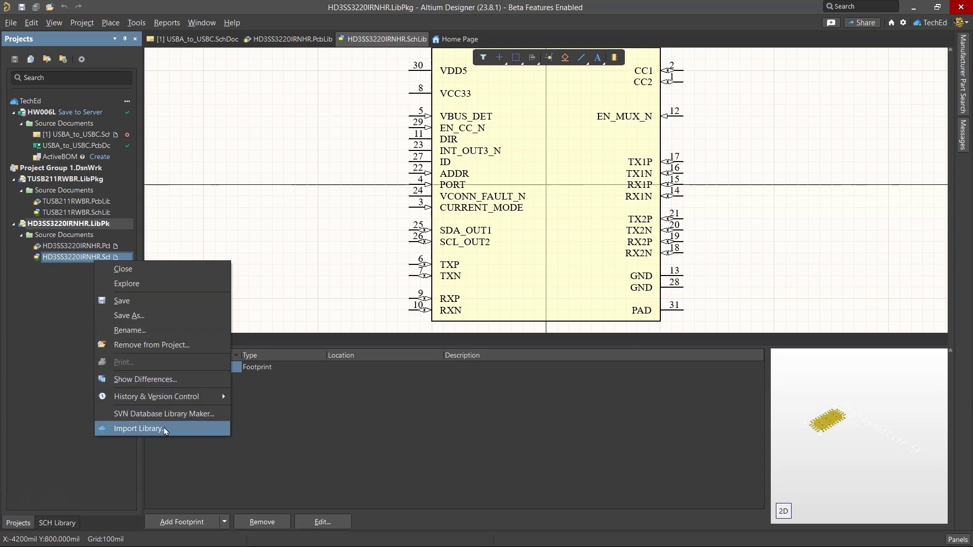
pyautogui.click(147, 428)
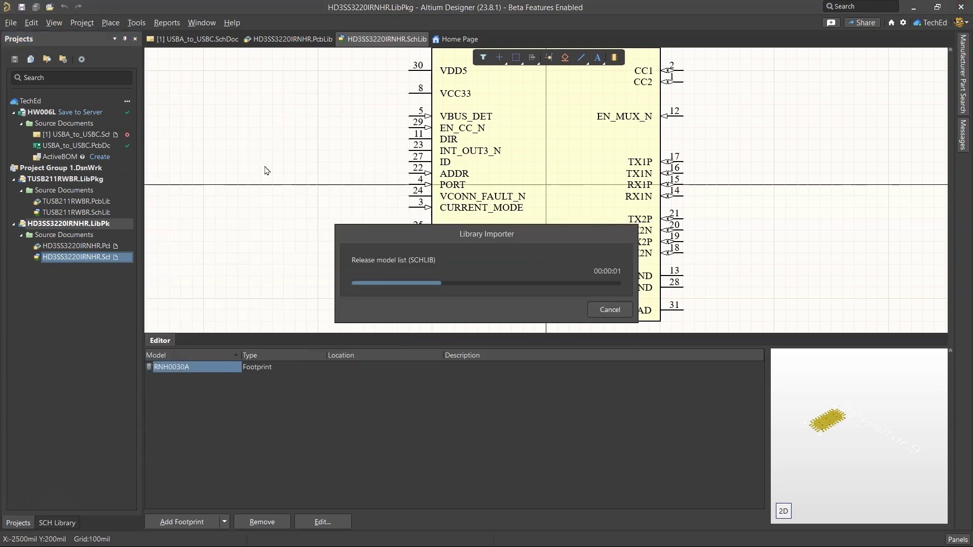
pyautogui.click(610, 310)
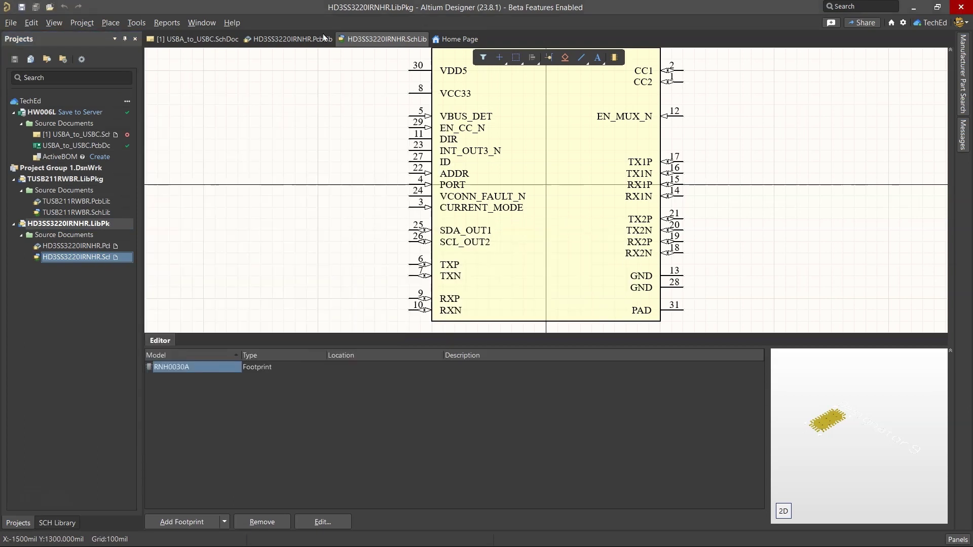
# Step: From the USBA_to_USBC schematic, save the HD3SS3220RNHR manufacturer part to the workspace as a new component of type Integrated Circuits, Interface
pyautogui.click(301, 40)
pyautogui.click(195, 39)
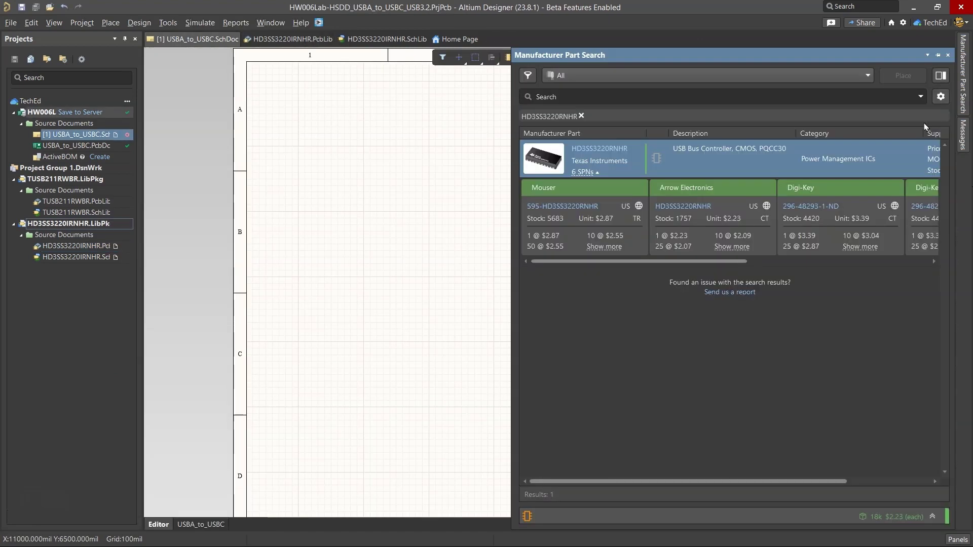
pyautogui.rightClick(676, 152)
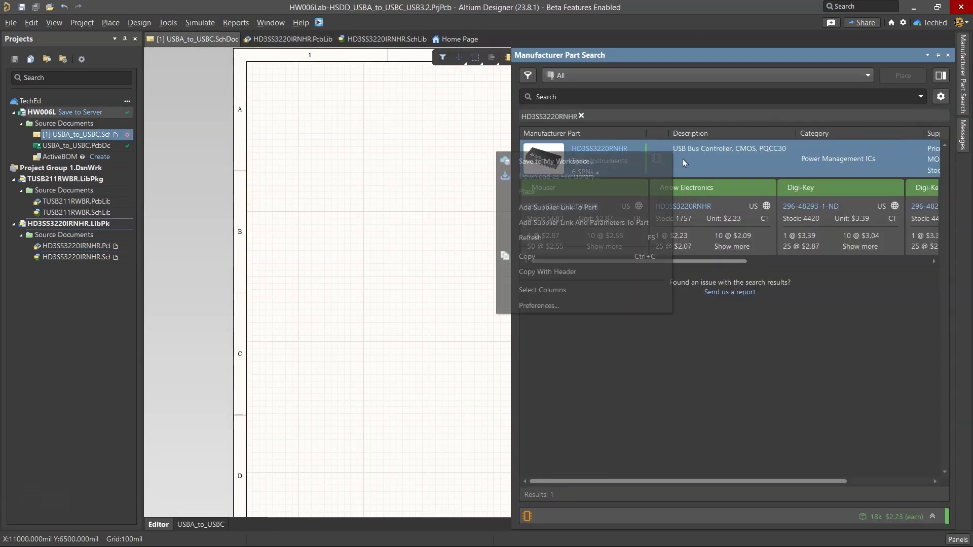
pyautogui.click(637, 163)
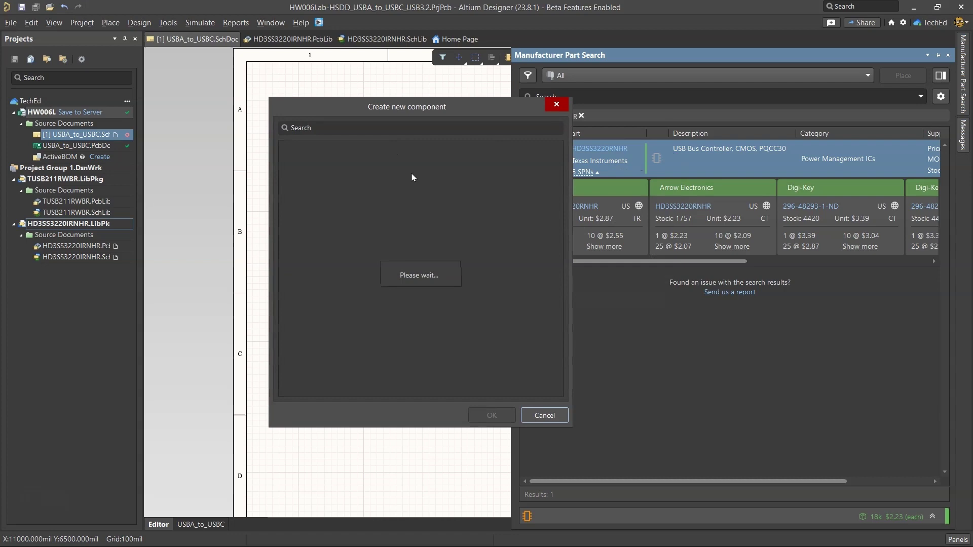
pyautogui.scroll(-2, 314, 269)
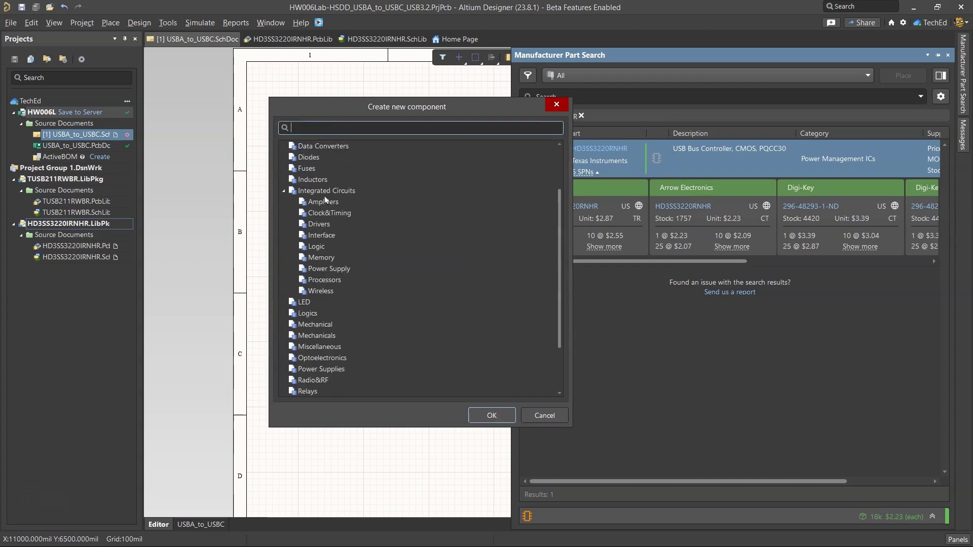
pyautogui.click(329, 196)
pyautogui.click(409, 235)
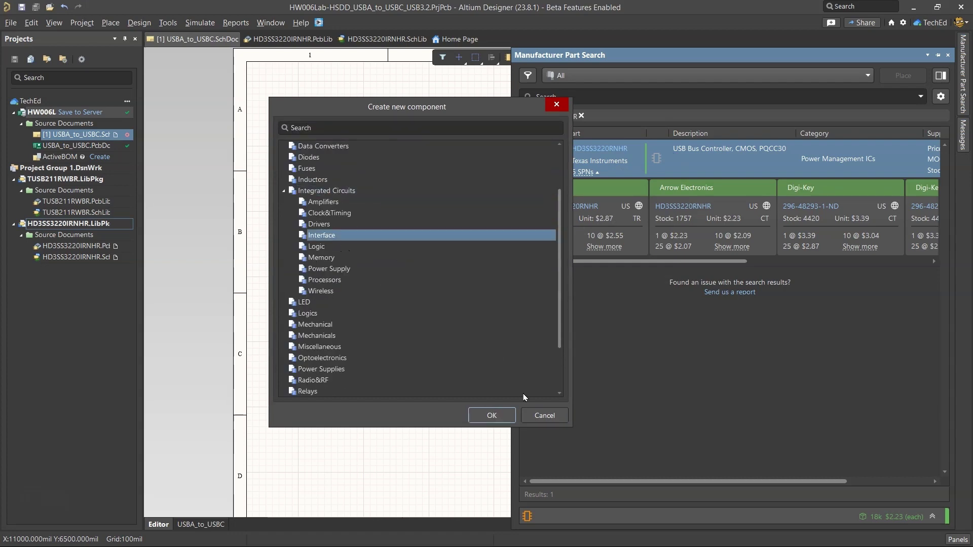
pyautogui.click(499, 415)
# Step: Apply the part's cloud data to the new component, additionally including Package Shape, Surface Mount, Supply Voltage-Nom and Technology
pyautogui.scroll(-5, 389, 235)
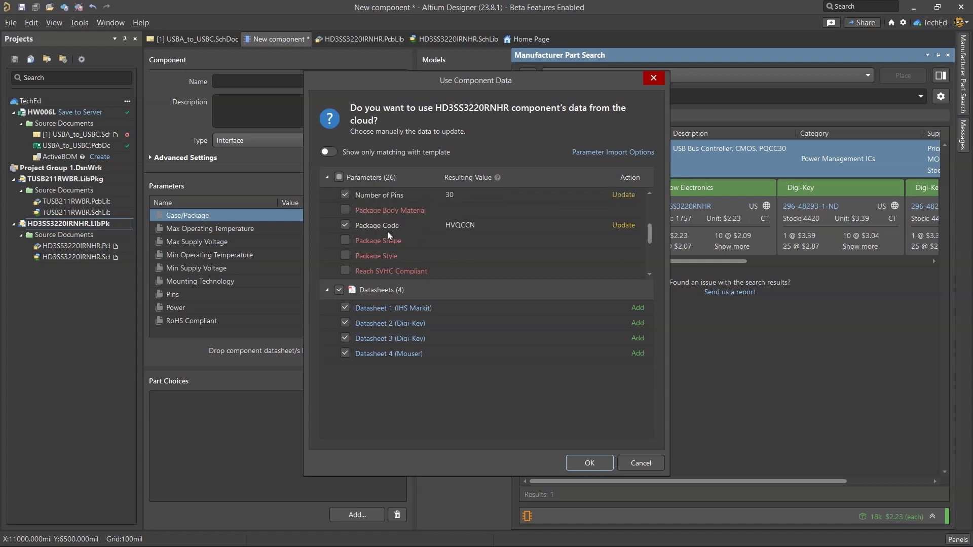
pyautogui.click(345, 240)
pyautogui.scroll(-3, 344, 243)
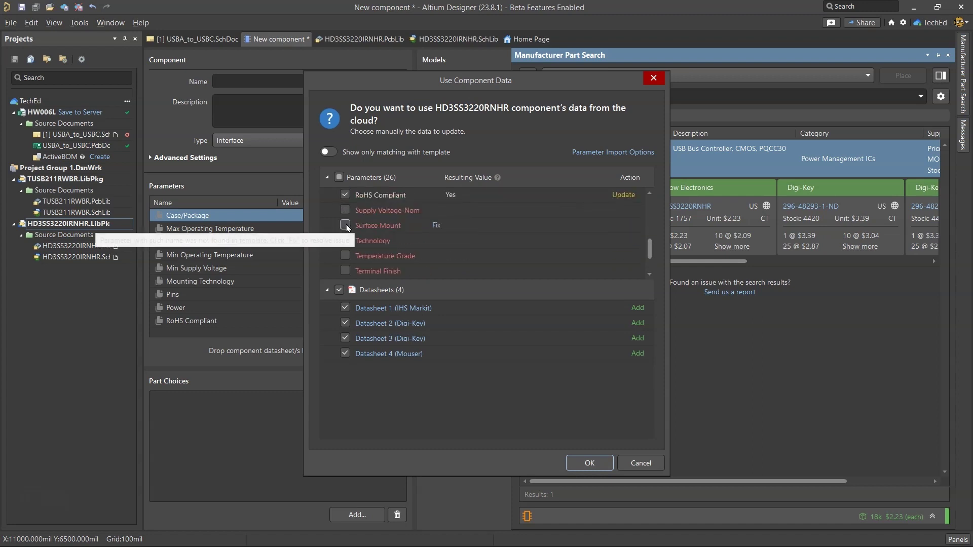
pyautogui.click(345, 225)
pyautogui.click(345, 210)
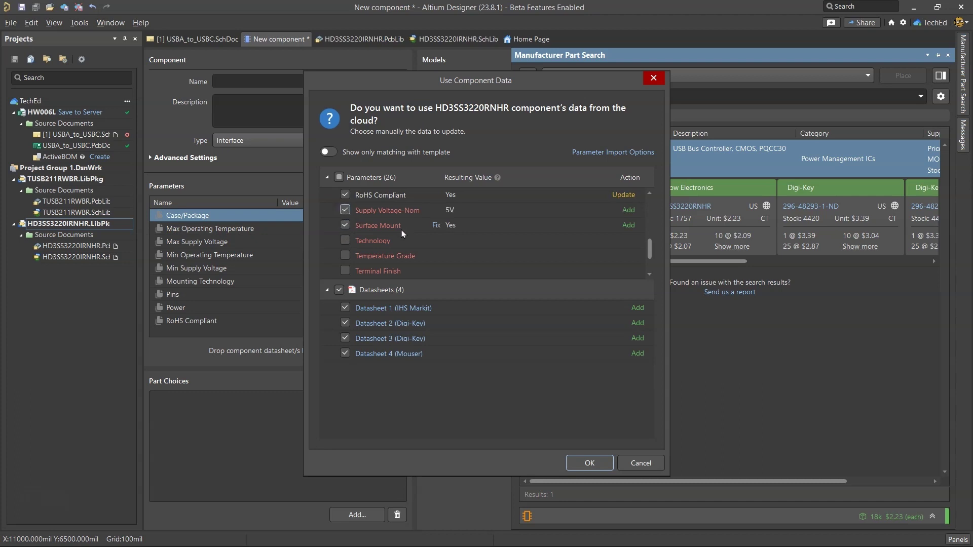
pyautogui.click(345, 240)
pyautogui.click(590, 462)
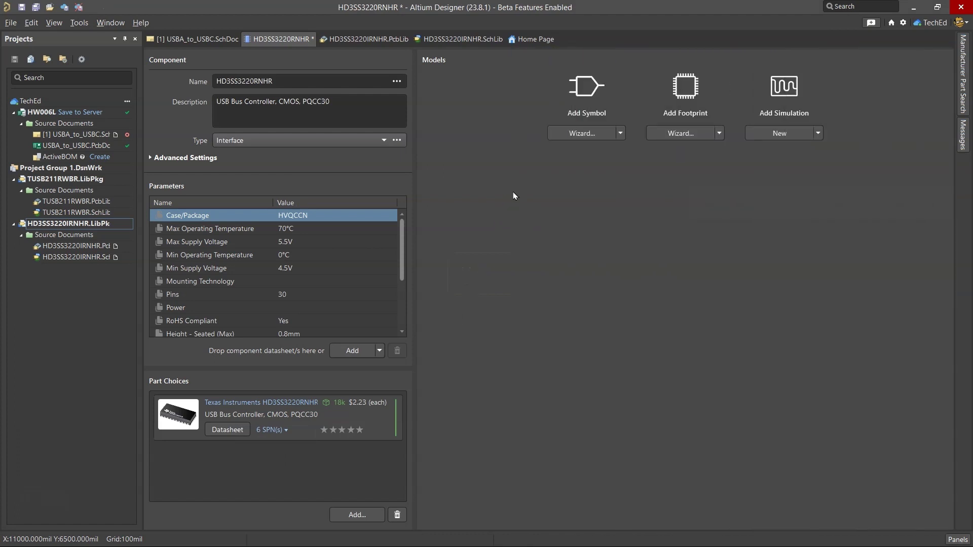
# Step: Start adding an existing symbol to the component and browse the server's Symbols folder under Components, Models
pyautogui.click(621, 133)
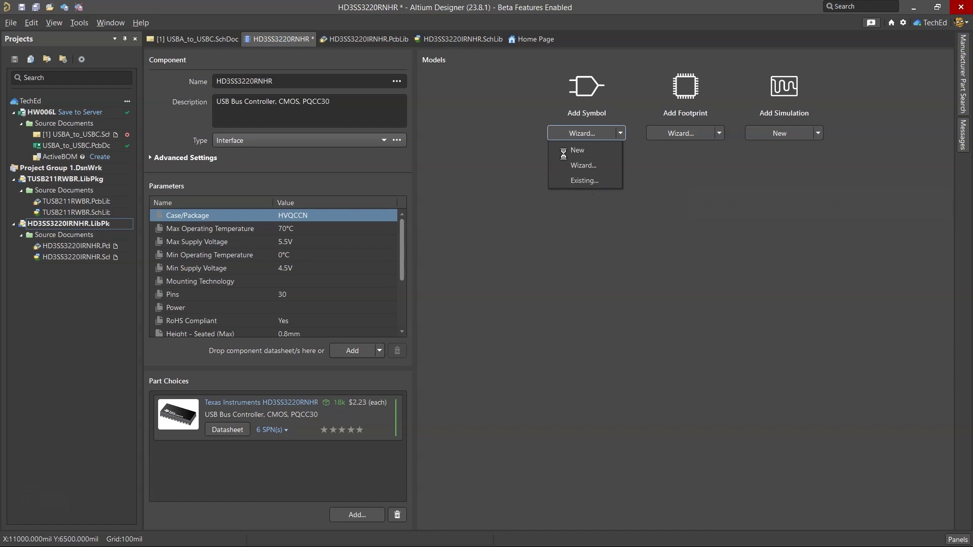
pyautogui.click(584, 180)
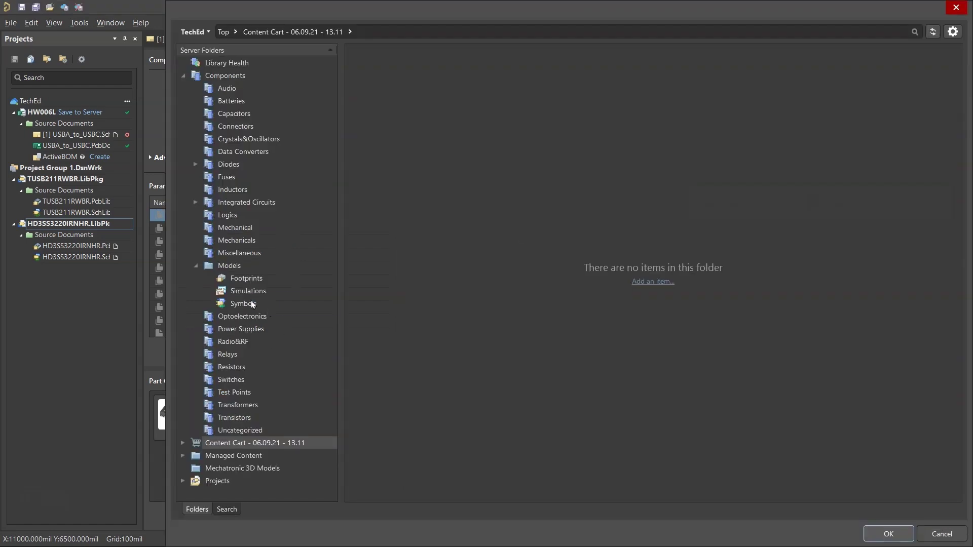
pyautogui.click(243, 304)
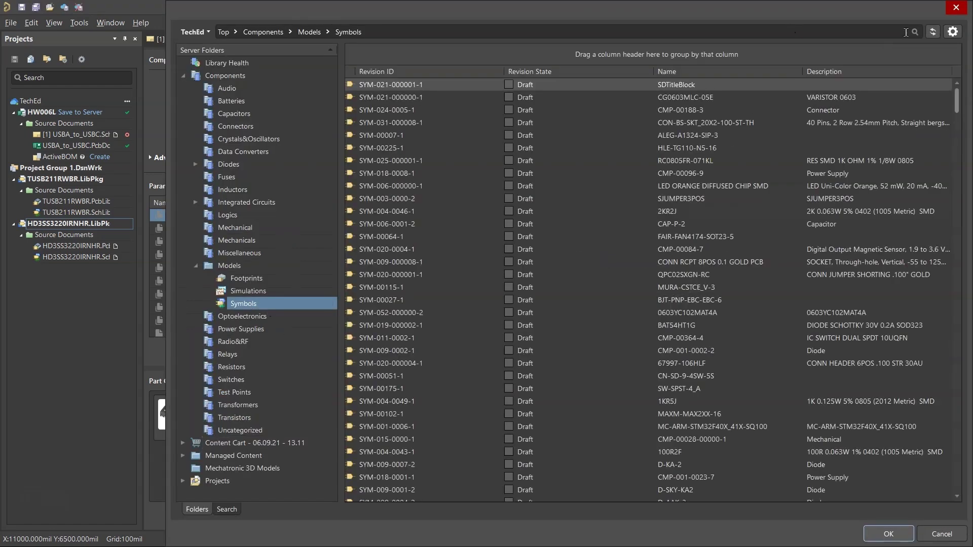
pyautogui.click(953, 32)
pyautogui.click(802, 54)
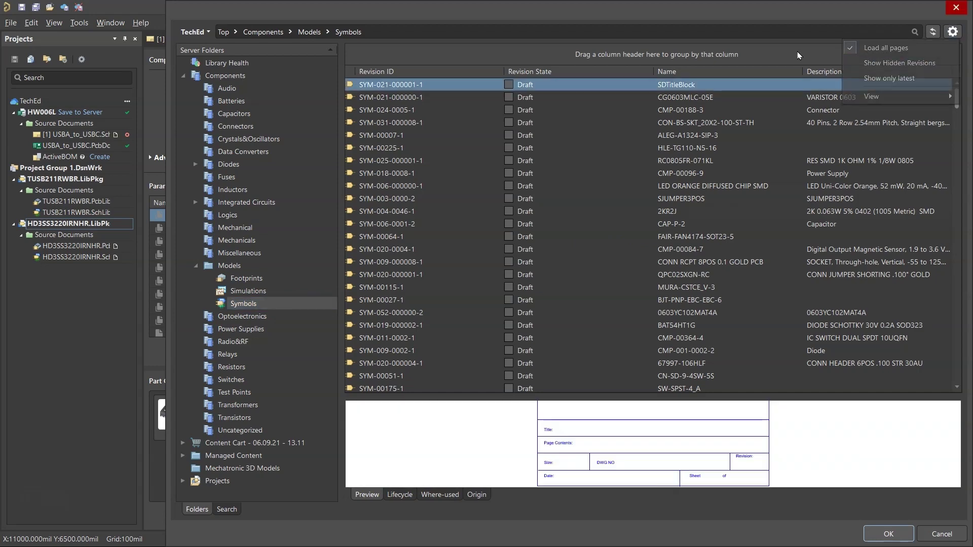
pyautogui.click(702, 72)
pyautogui.click(413, 73)
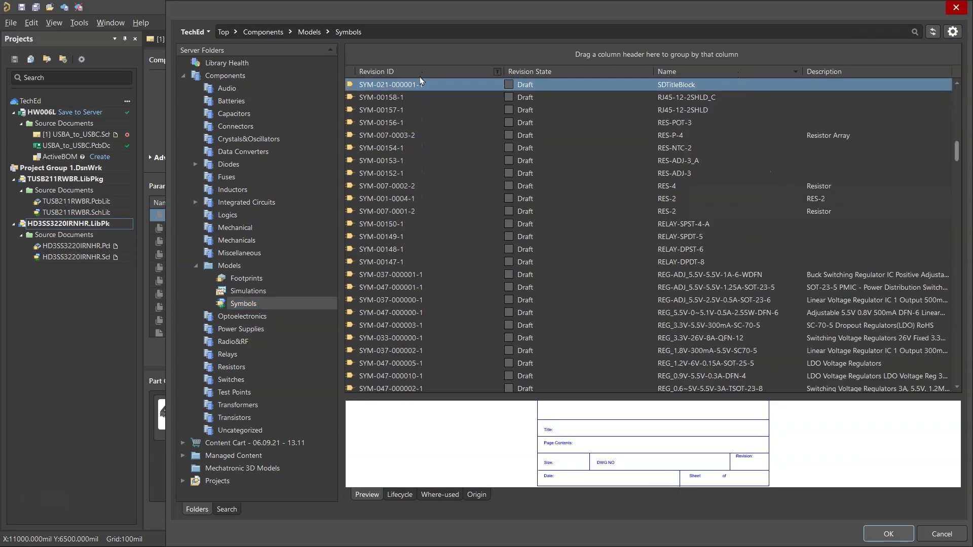
pyautogui.click(413, 74)
pyautogui.scroll(-20, 417, 276)
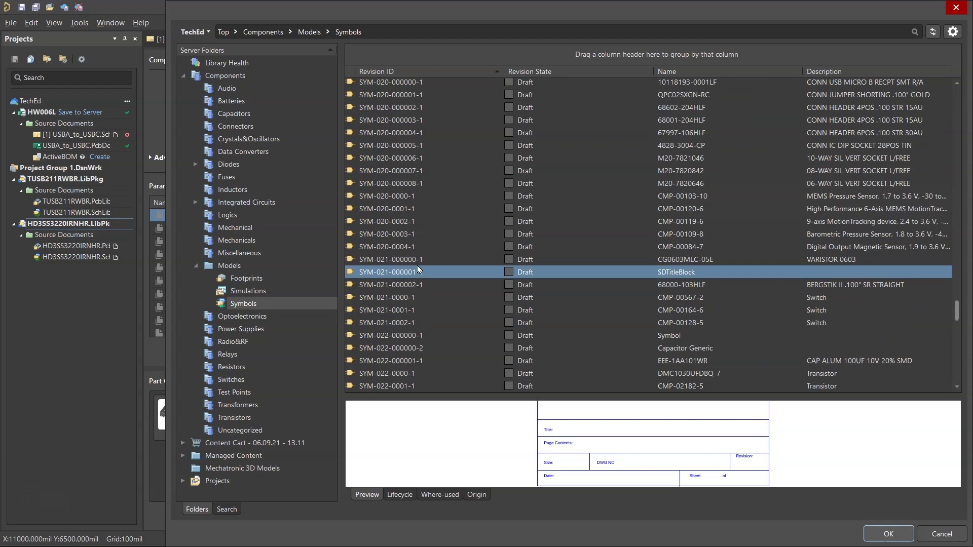
pyautogui.click(400, 388)
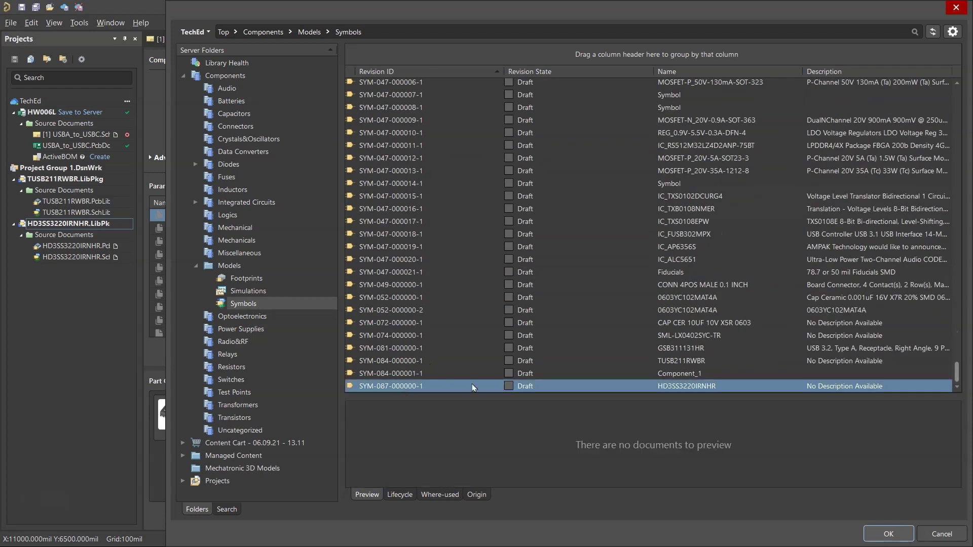
pyautogui.click(881, 534)
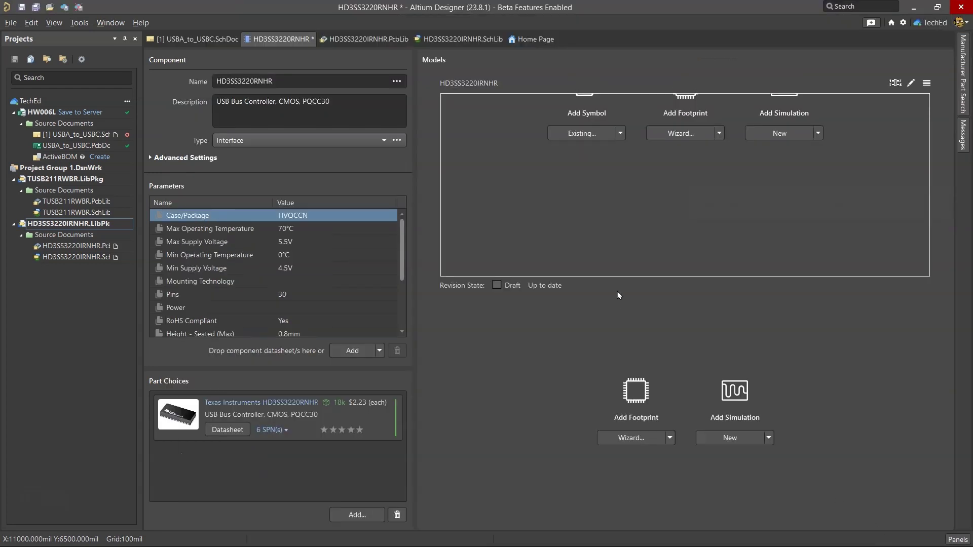
pyautogui.click(670, 436)
pyautogui.click(634, 485)
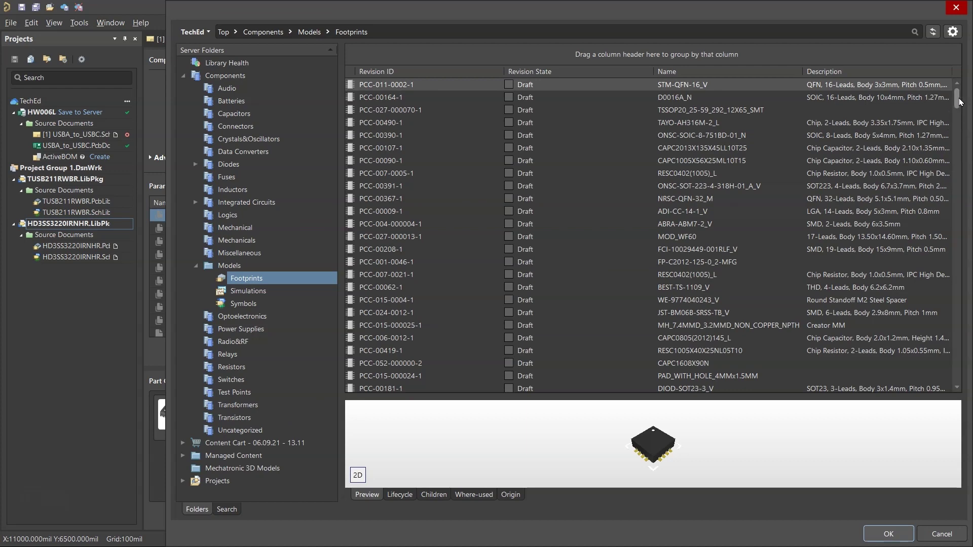
pyautogui.moveTo(957, 100); pyautogui.dragTo(957, 121)
pyautogui.click(664, 386)
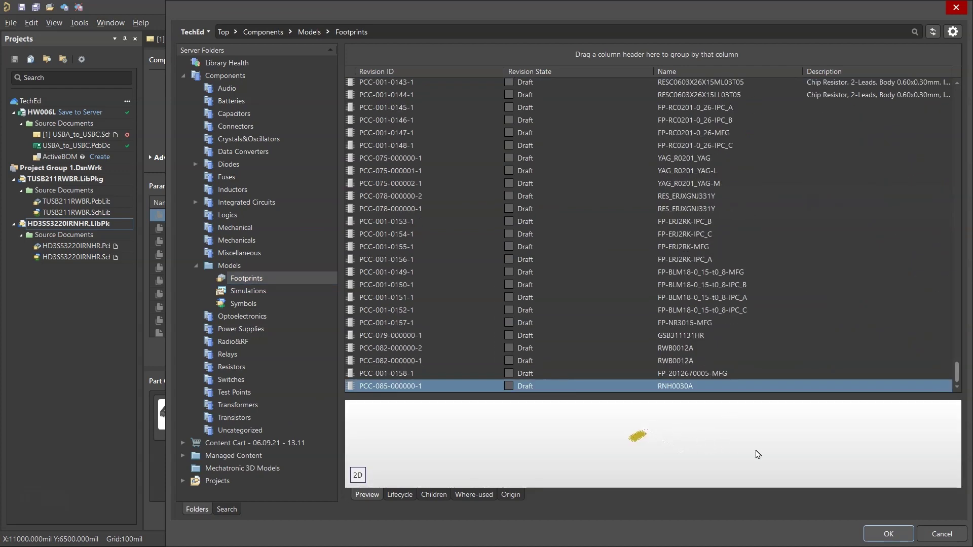
pyautogui.click(886, 538)
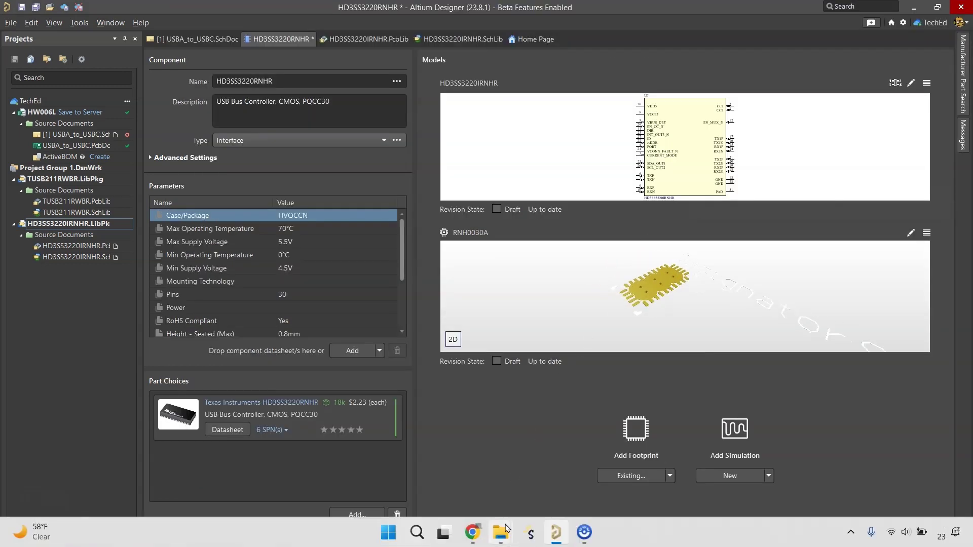
pyautogui.click(481, 535)
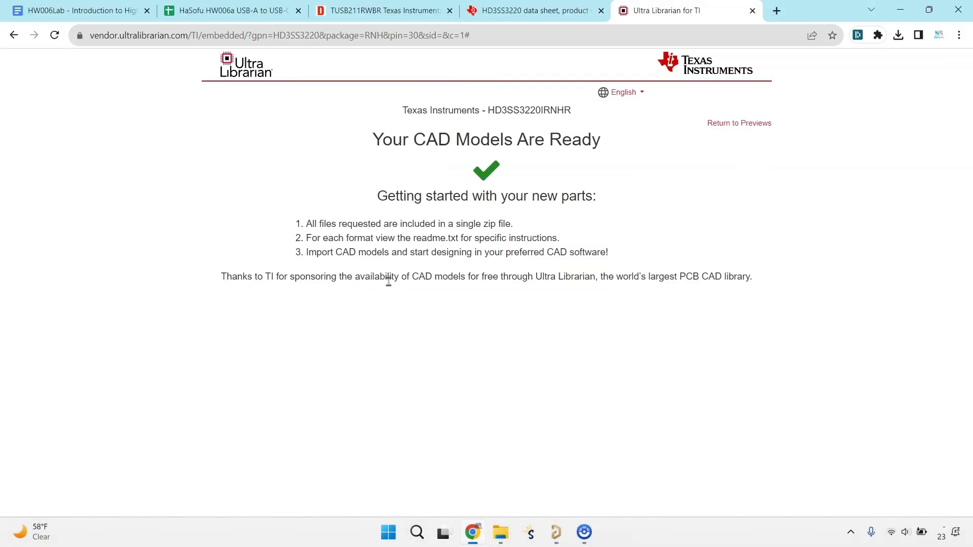
pyautogui.click(535, 10)
pyautogui.click(660, 10)
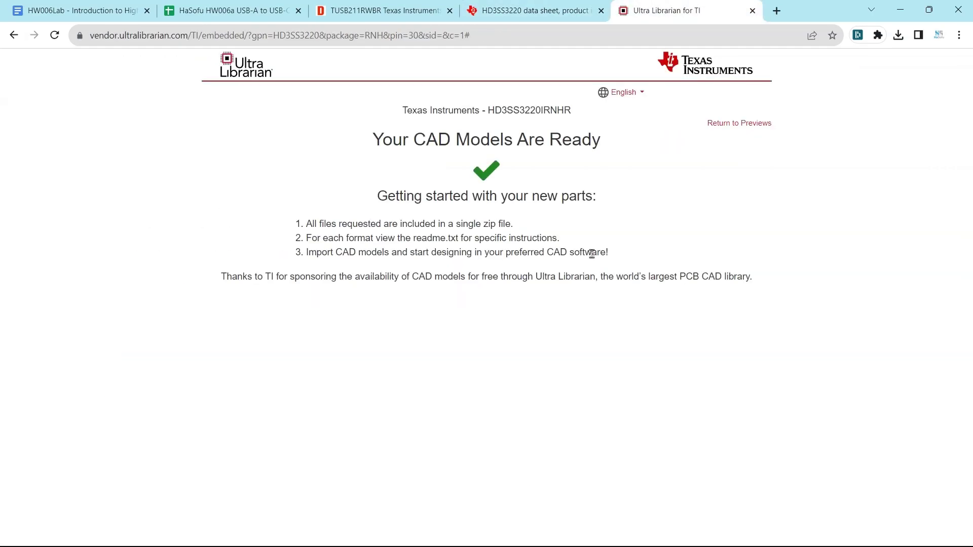
pyautogui.click(557, 535)
# Step: Open the RNH0030A footprint for editing and set its .Designator text to the Top Overlay layer with an 8 mil stroke width
pyautogui.click(910, 233)
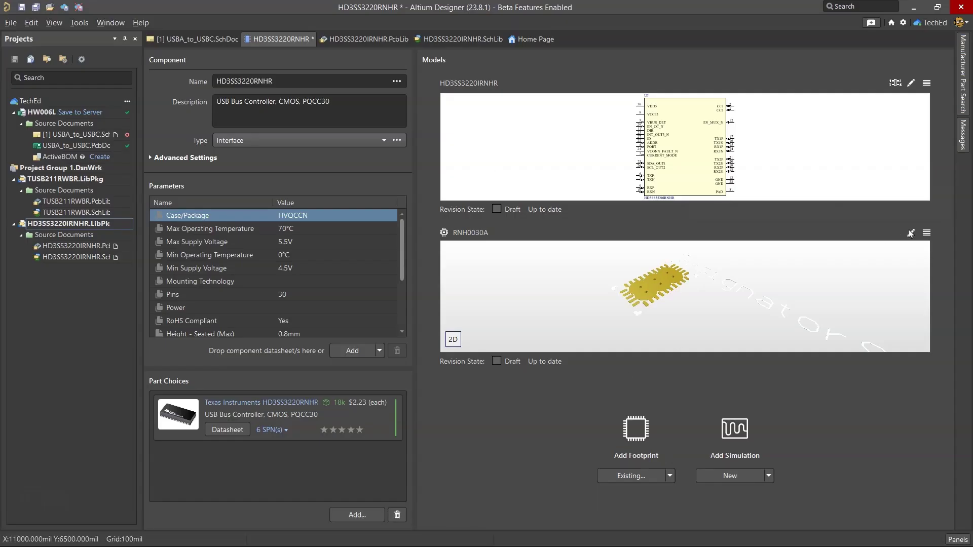
pyautogui.click(481, 296)
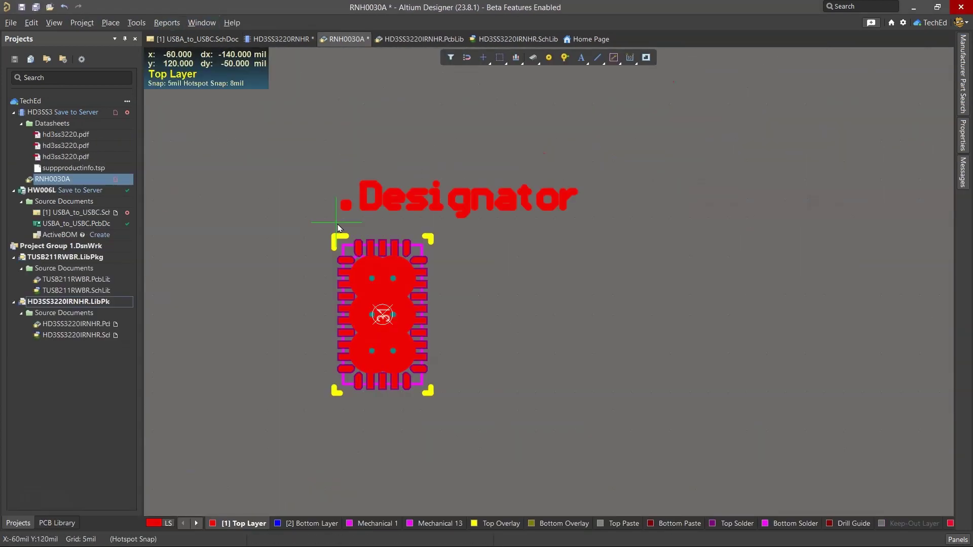
pyautogui.press('Tab')
pyautogui.press('Tab')
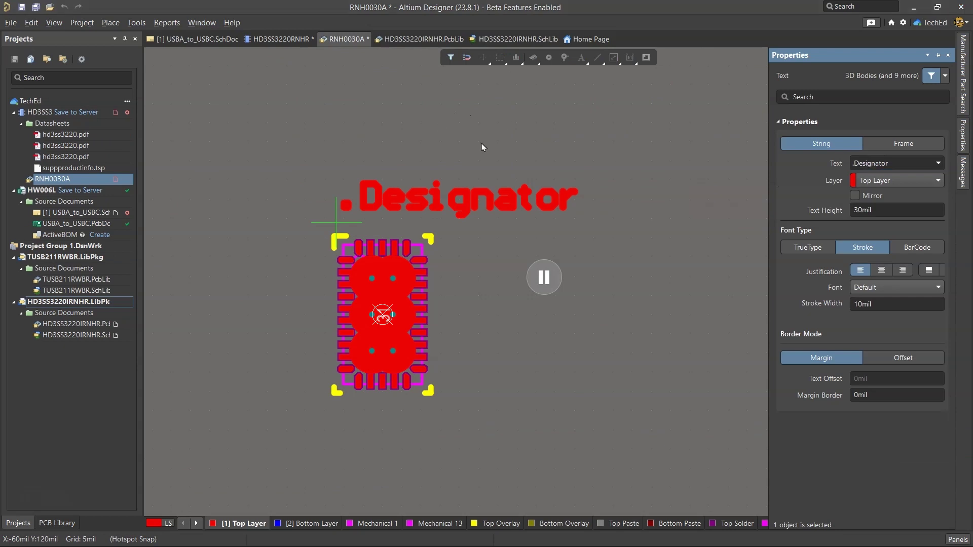
pyautogui.click(894, 181)
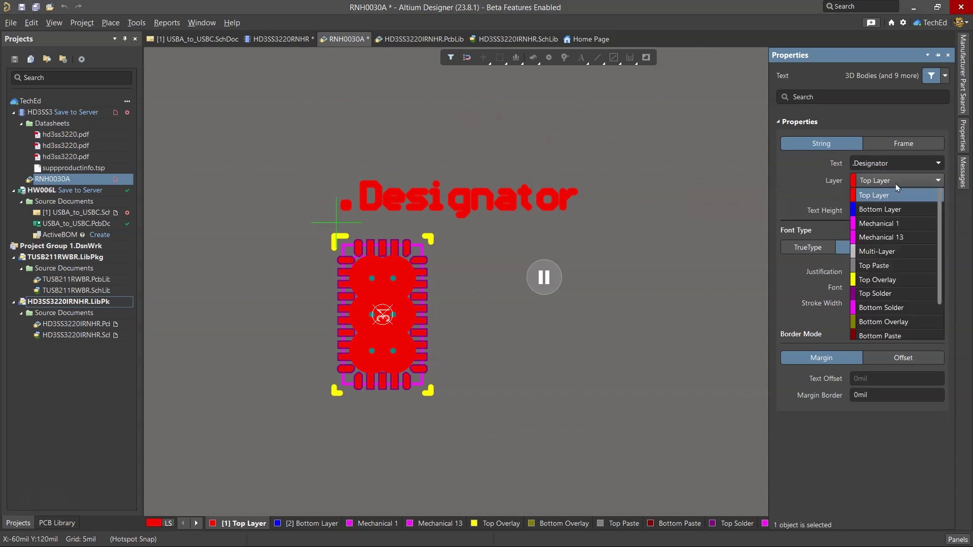
pyautogui.click(890, 260)
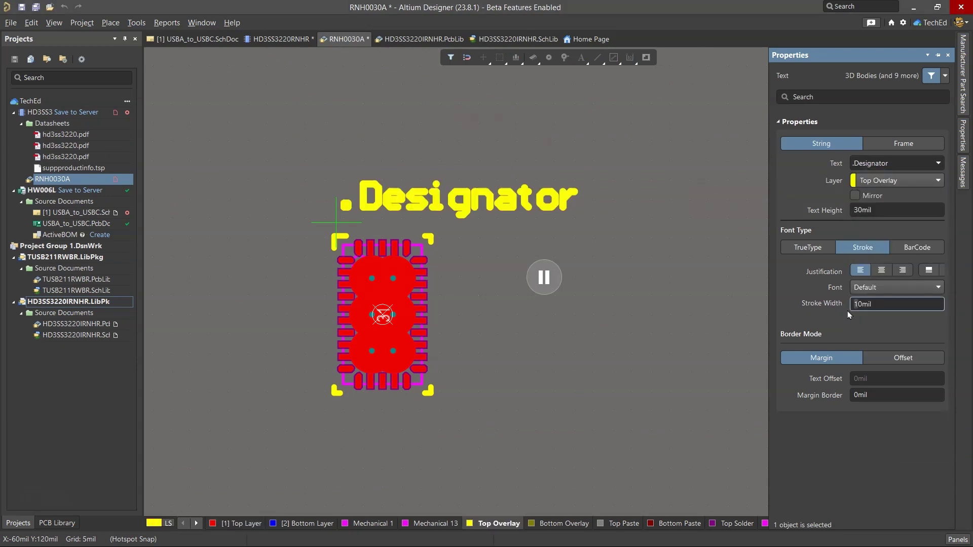
pyautogui.press('Right')
pyautogui.press('BackSpace')
pyautogui.press('BackSpace')
pyautogui.write('8')
pyautogui.press('Tab')
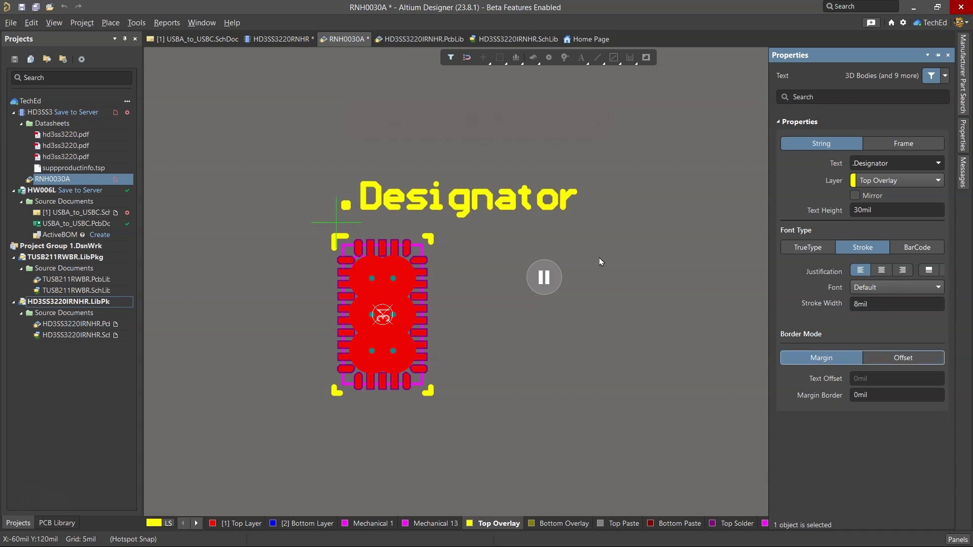
pyautogui.click(110, 22)
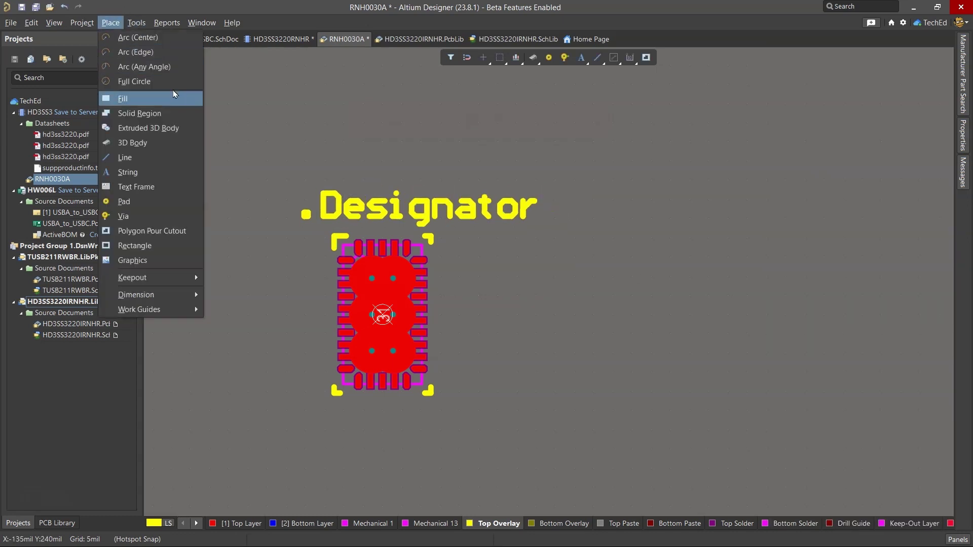
pyautogui.click(149, 150)
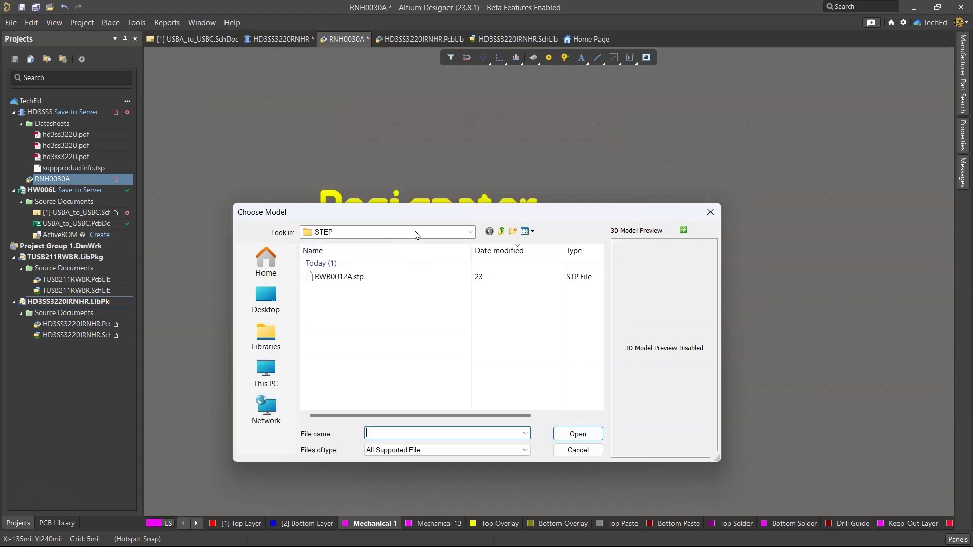
pyautogui.click(385, 232)
pyautogui.click(418, 233)
pyautogui.click(335, 274)
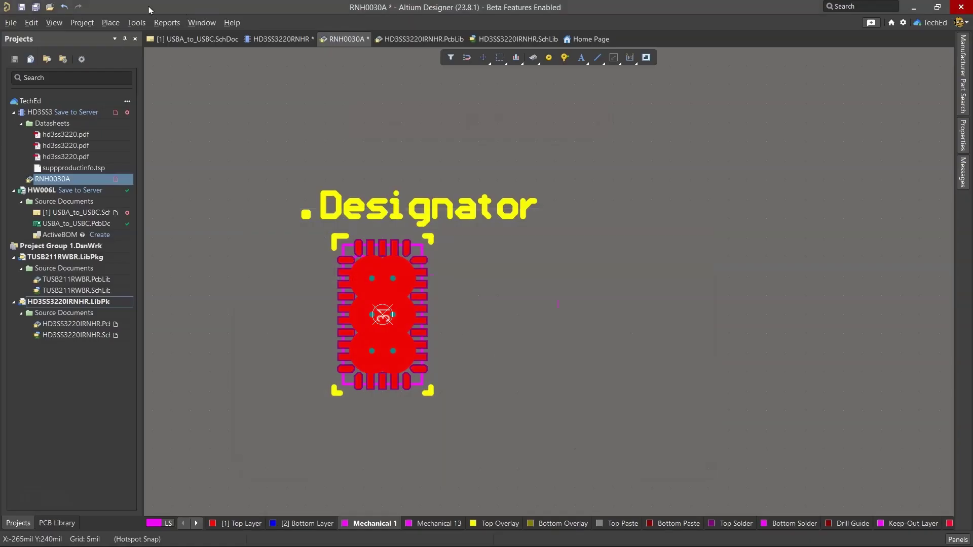
# Step: Place the 3D body from the STEP folder of ul_HD3SS3220IRNHR (1) at the centre of the RNH0030A footprint
pyautogui.click(111, 22)
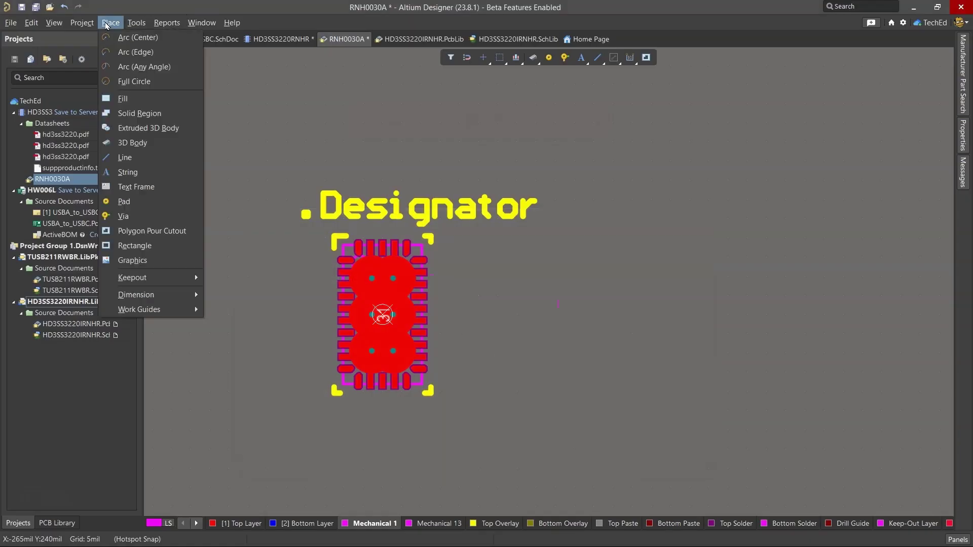
pyautogui.click(140, 142)
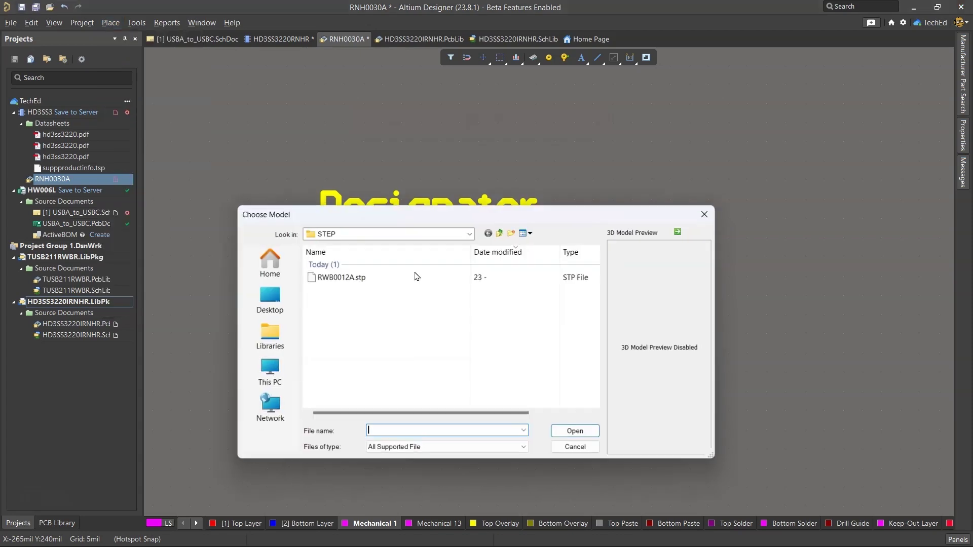
pyautogui.click(501, 231)
pyautogui.doubleClick(349, 276)
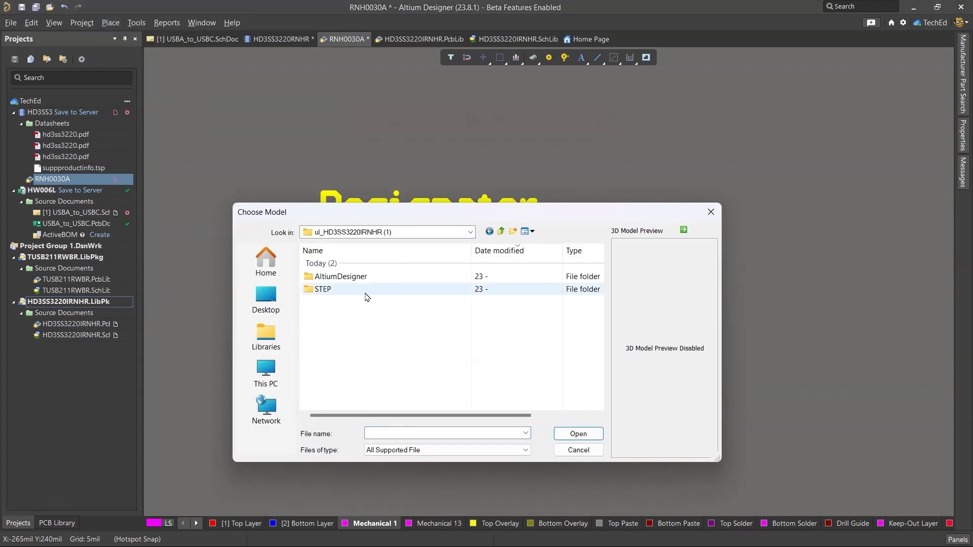
pyautogui.doubleClick(361, 295)
pyautogui.doubleClick(368, 281)
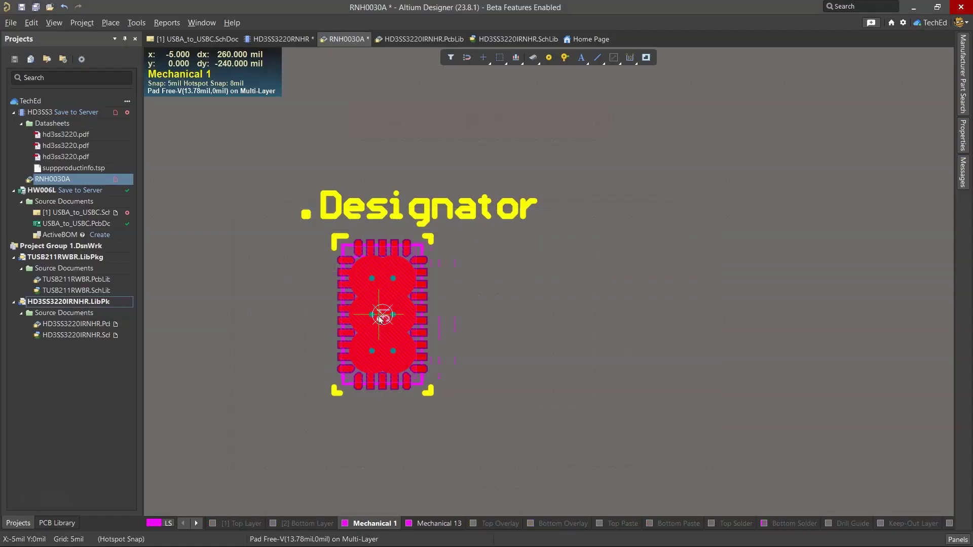
pyautogui.click(379, 311)
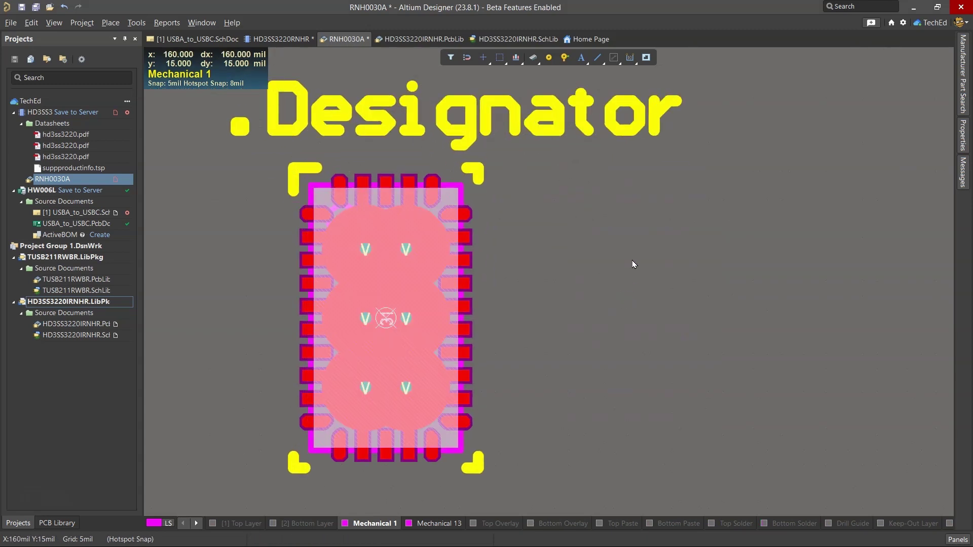
pyautogui.press('Escape')
# Step: Examine how the 3D body aligns with the pads from above and from the flipped side in 3D, and return to 2D layout mode
pyautogui.press('3')
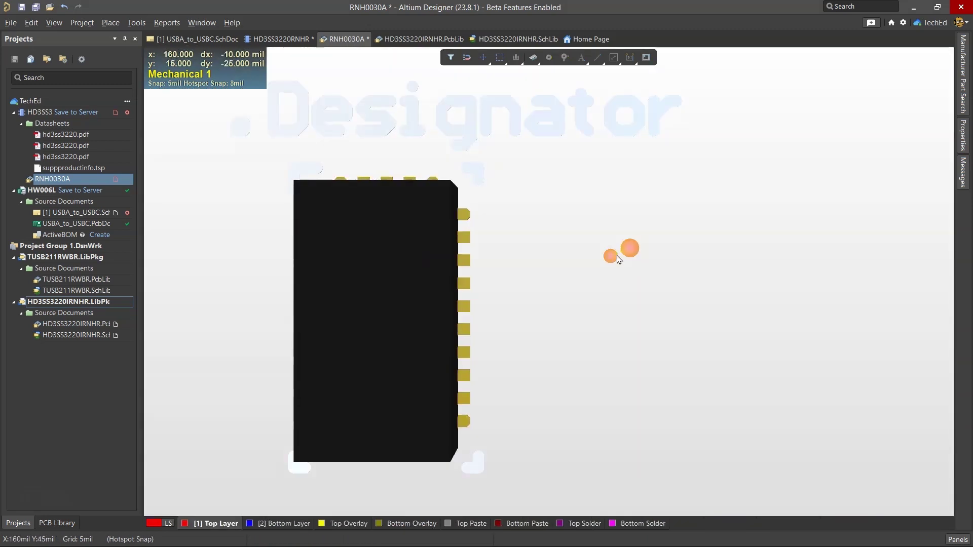
pyautogui.click(54, 23)
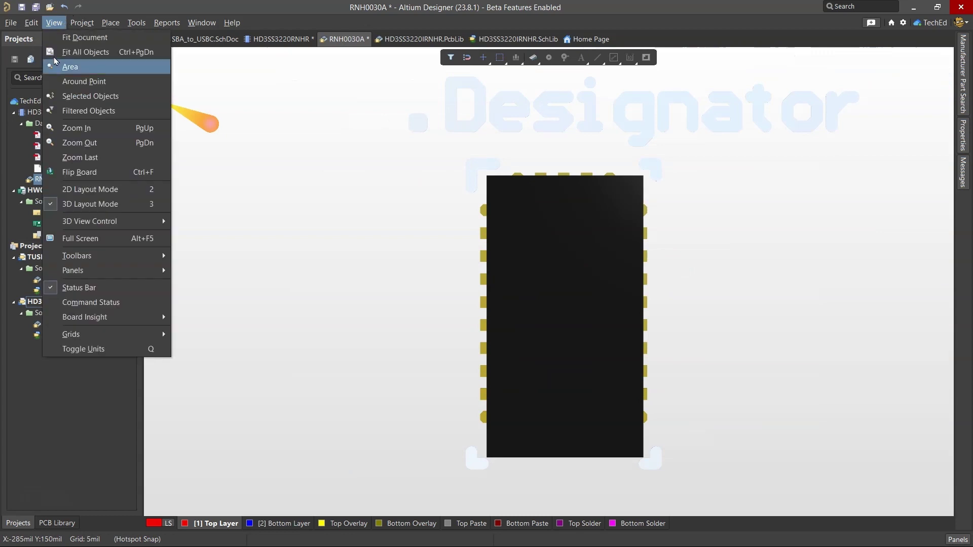
pyautogui.click(80, 172)
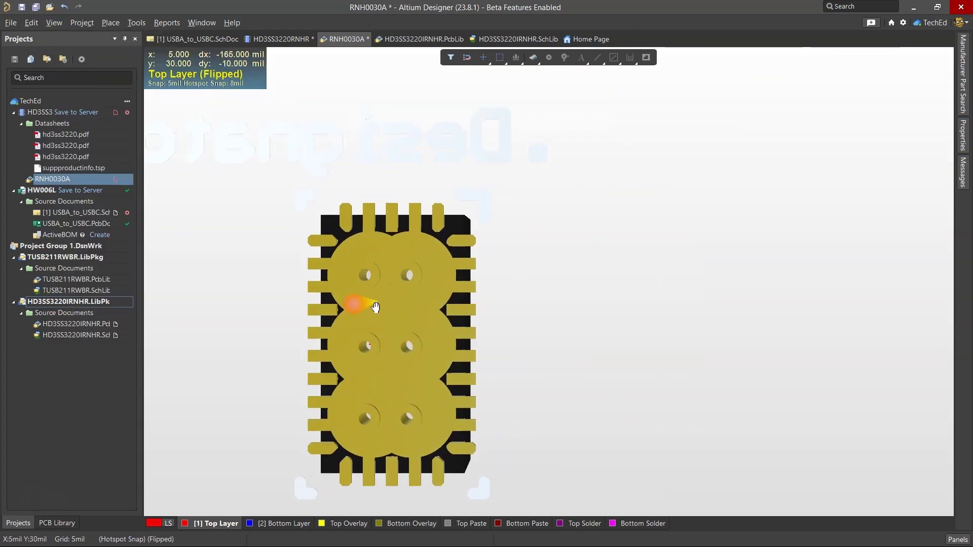
pyautogui.moveTo(376, 307); pyautogui.dragTo(810, 215, button='right')
pyautogui.keyDown('ctrl'); pyautogui.scroll(5, 743, 157); pyautogui.keyUp('ctrl')
pyautogui.moveTo(742, 157); pyautogui.dragTo(673, 377, button='right')
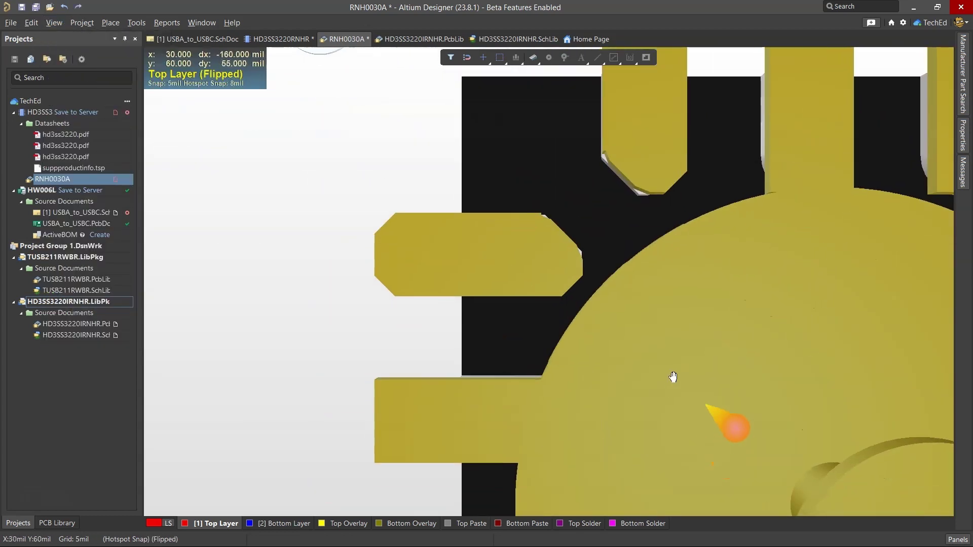
pyautogui.keyDown('ctrl'); pyautogui.scroll(-10, 673, 376); pyautogui.keyUp('ctrl')
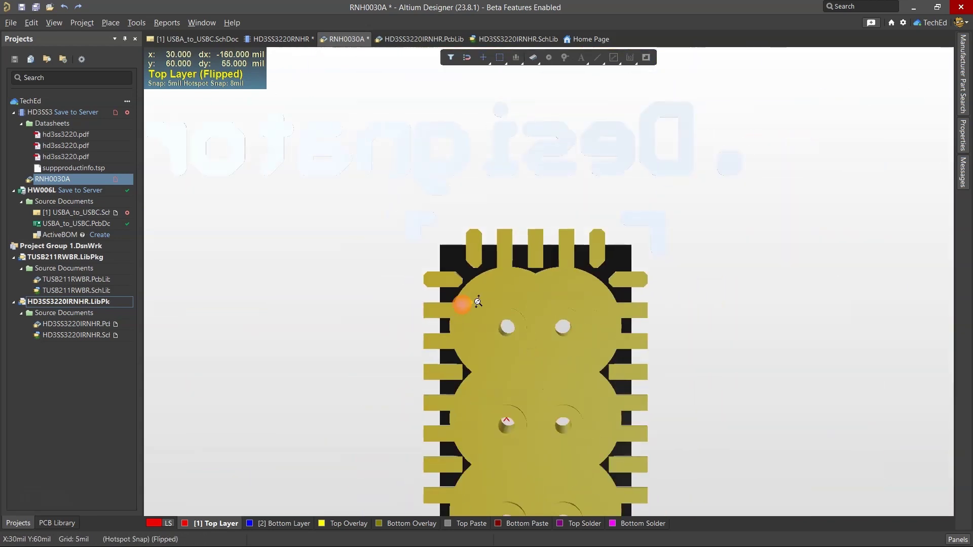
pyautogui.keyDown('ctrl'); pyautogui.scroll(-3, 478, 303); pyautogui.keyUp('ctrl')
pyautogui.click(54, 22)
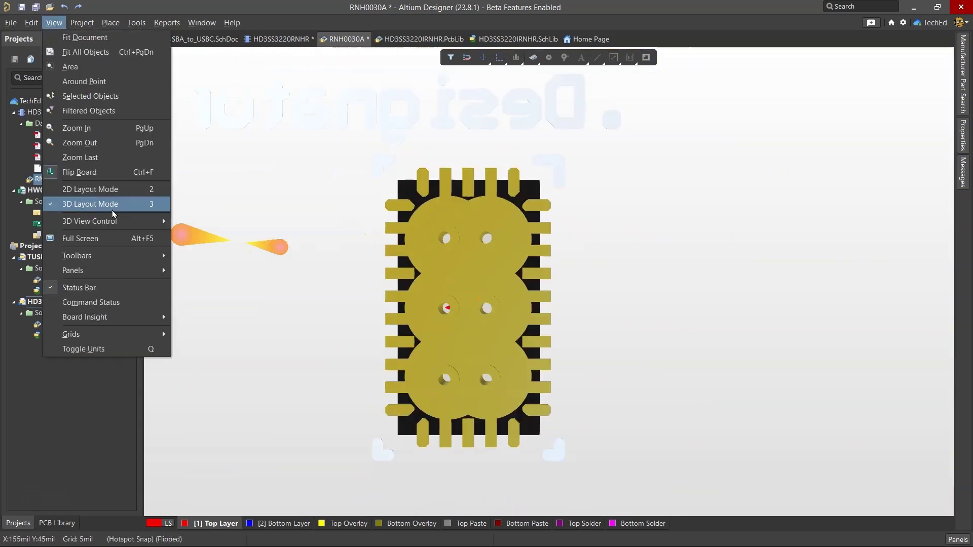
pyautogui.click(90, 189)
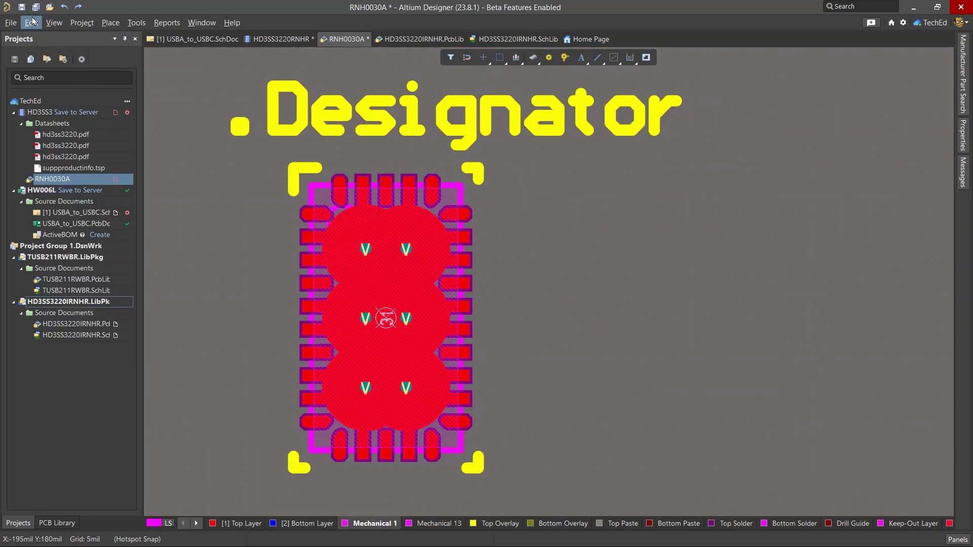
# Step: Save all documents and close the RNH0030A footprint and the HD3SS3220IRNHR library documents
pyautogui.click(35, 6)
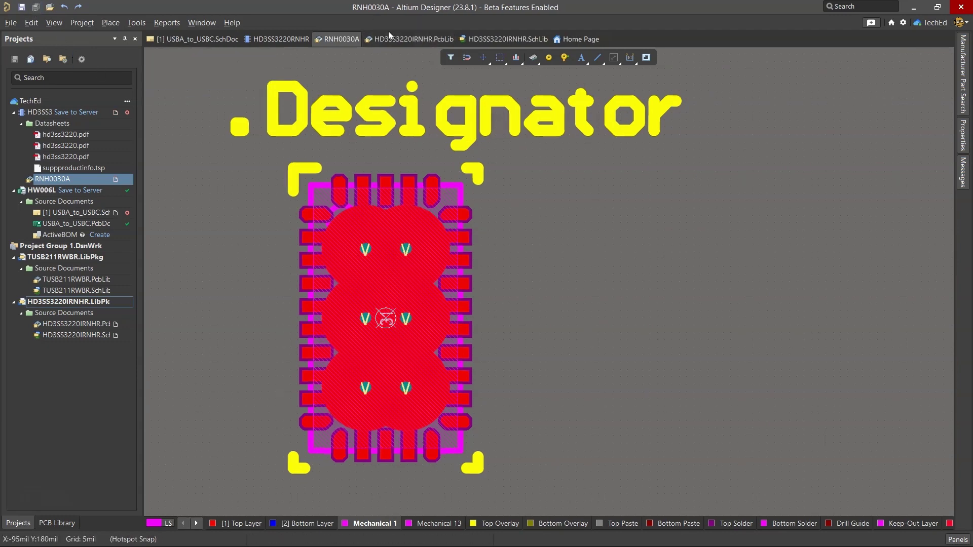
pyautogui.rightClick(339, 38)
pyautogui.click(364, 44)
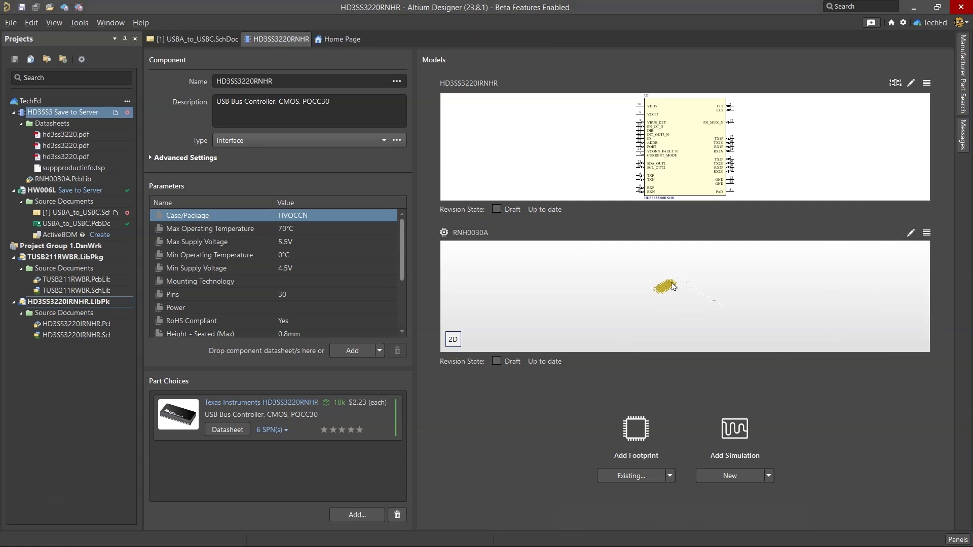
# Step: Check the component's footprint preview, reopen RNH0030A to verify that it contains the 3D body, and close it
pyautogui.moveTo(673, 287); pyautogui.dragTo(681, 309)
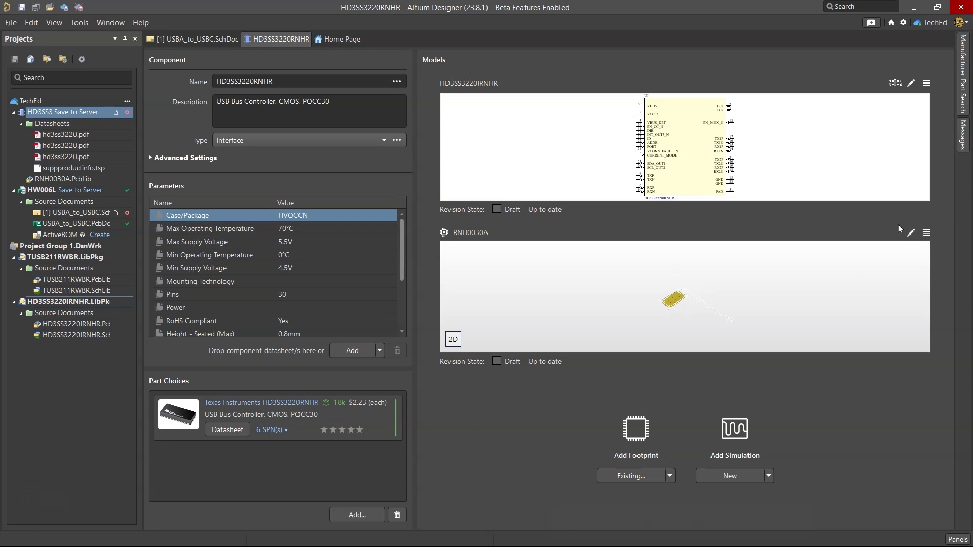
pyautogui.doubleClick(479, 250)
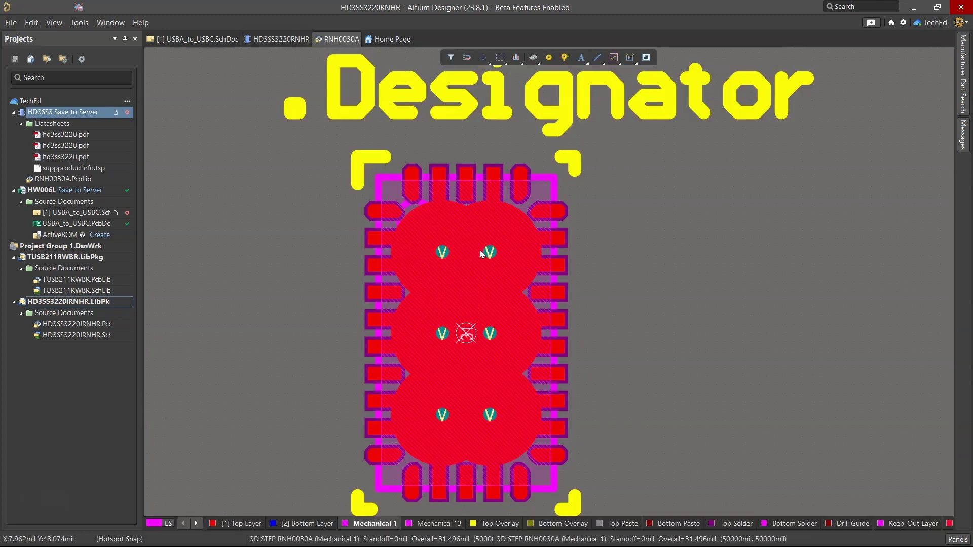
pyautogui.click(292, 251)
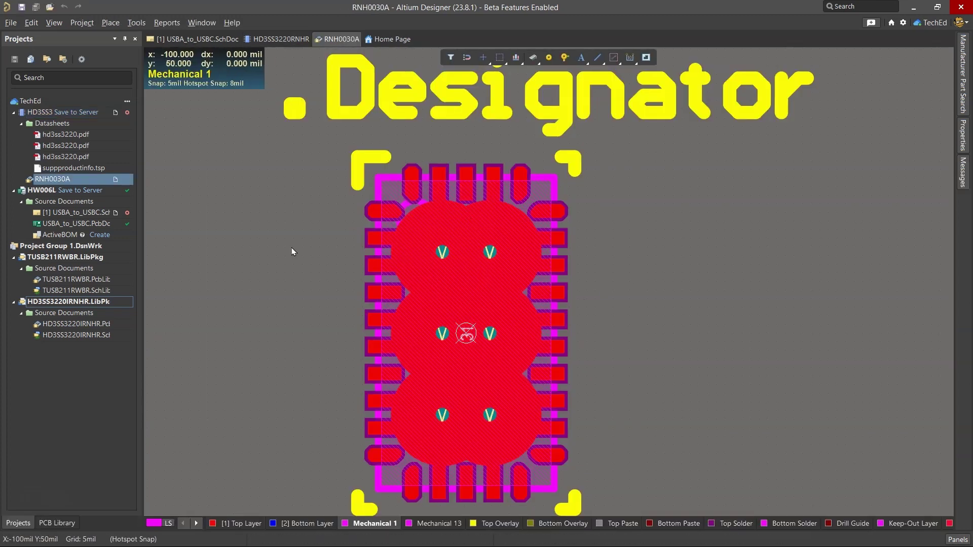
pyautogui.hotkey('ctrl', 'F4')
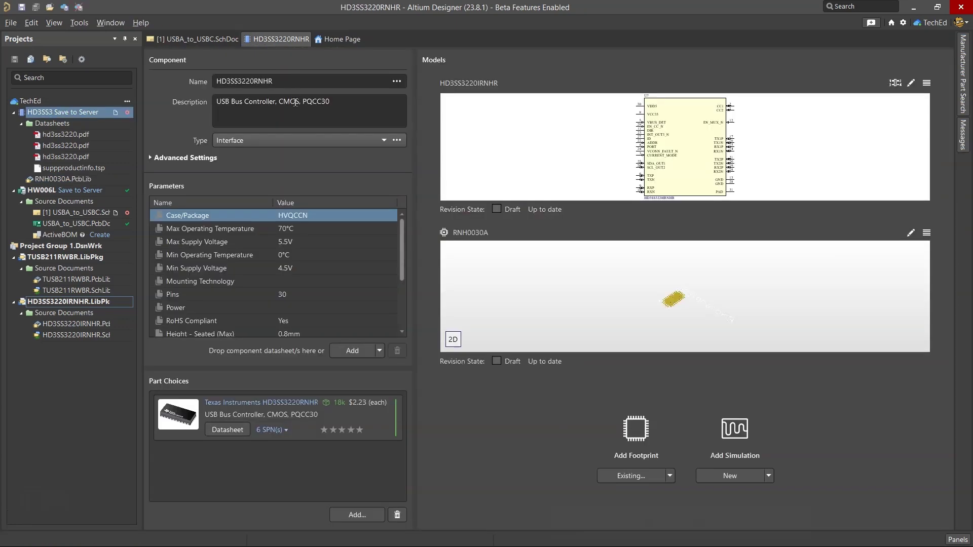
# Step: Switch to the browser and search DigiKey for HD3SS3220RNHR from the bill of materials
pyautogui.hotkey('alt', 'Tab')
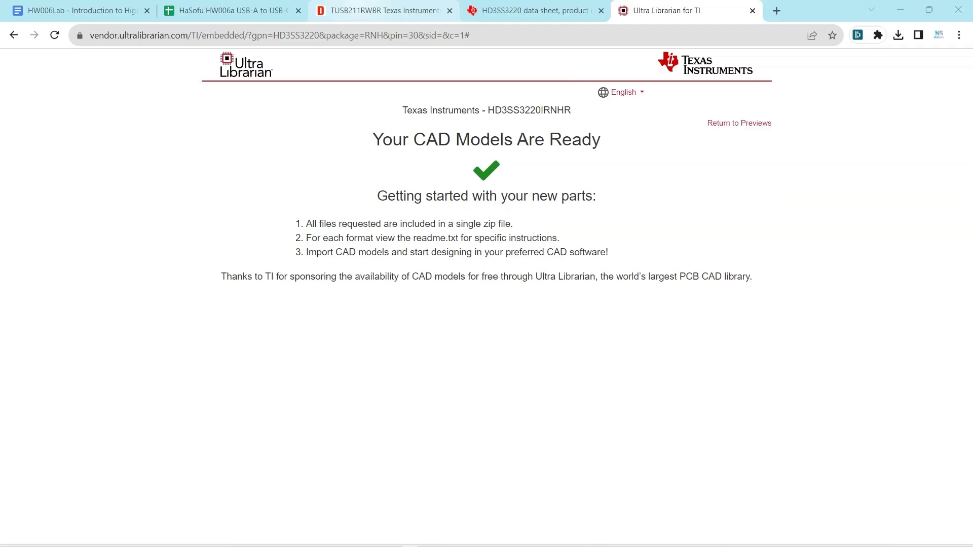
pyautogui.click(252, 11)
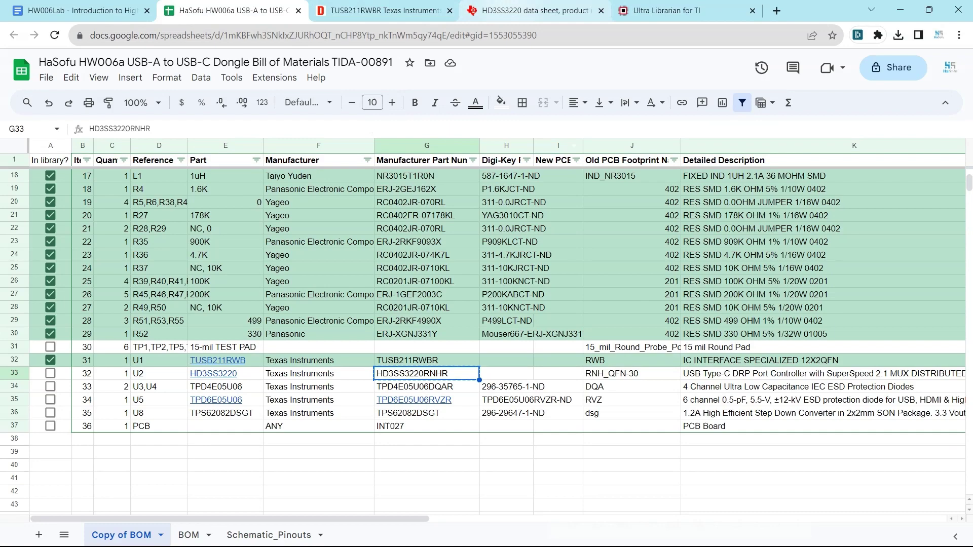
pyautogui.hotkey('ctrl', '4')
pyautogui.scroll(4, 343, 250)
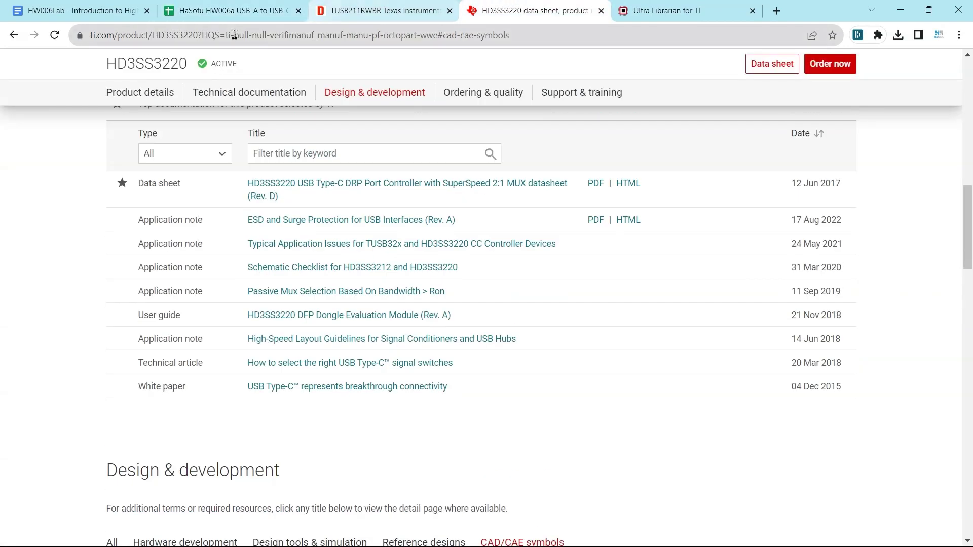
pyautogui.hotkey('ctrl', '2')
pyautogui.click(655, 7)
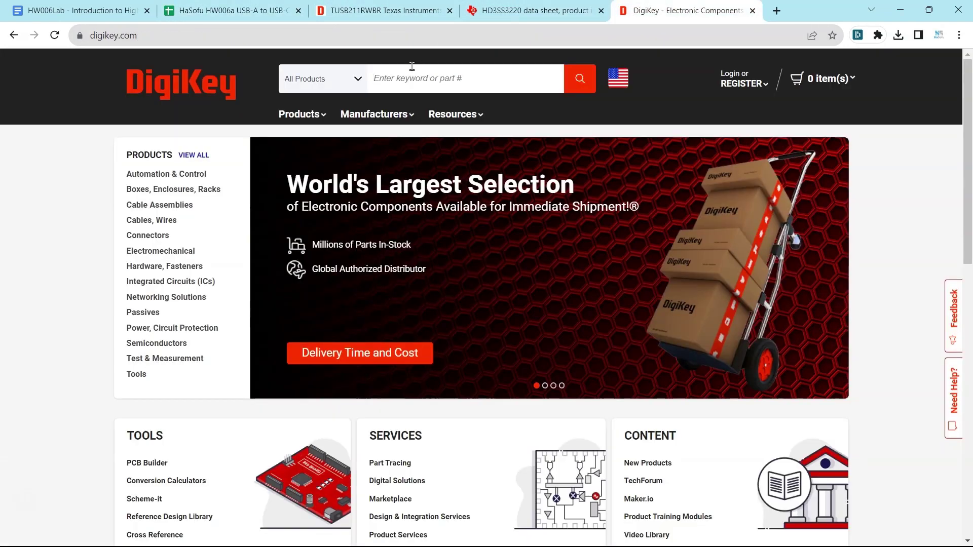
pyautogui.write('HD3SS3220')
pyautogui.press('Return')
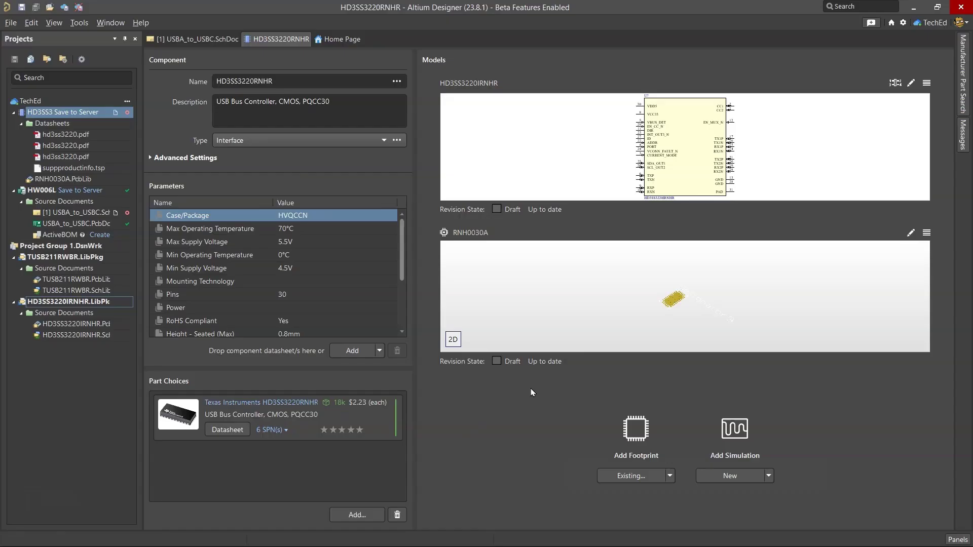
# Step: In Altium Designer, rename the component to USB TYPE-C DRP PORT CONTROLLER W
pyautogui.click(318, 85)
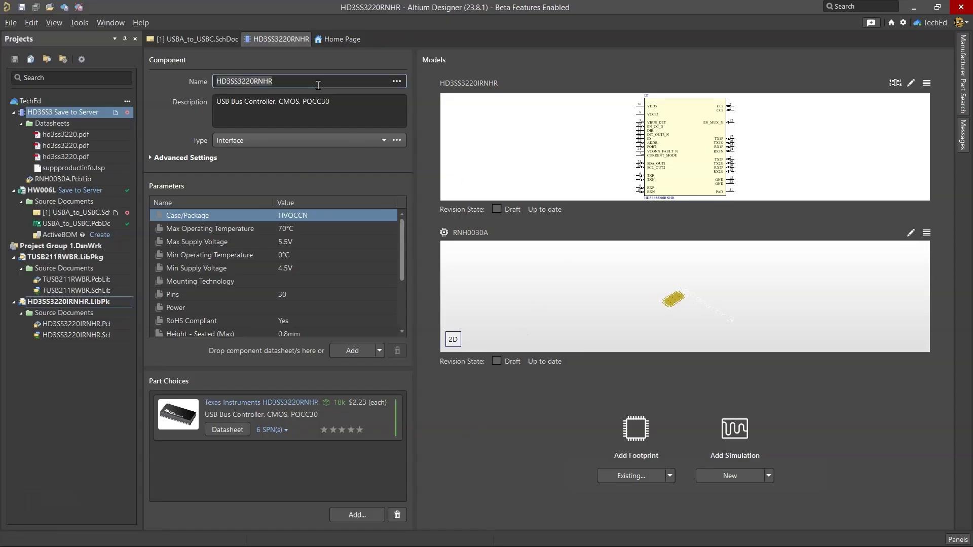
pyautogui.write('USB TYPE-C DRP PORT CONTROLLER W')
pyautogui.press('Tab')
# Step: Restore U2's original detailed description in the browser's bill of materials and copy it into the component's description in Altium Designer
pyautogui.moveTo(514, 531)
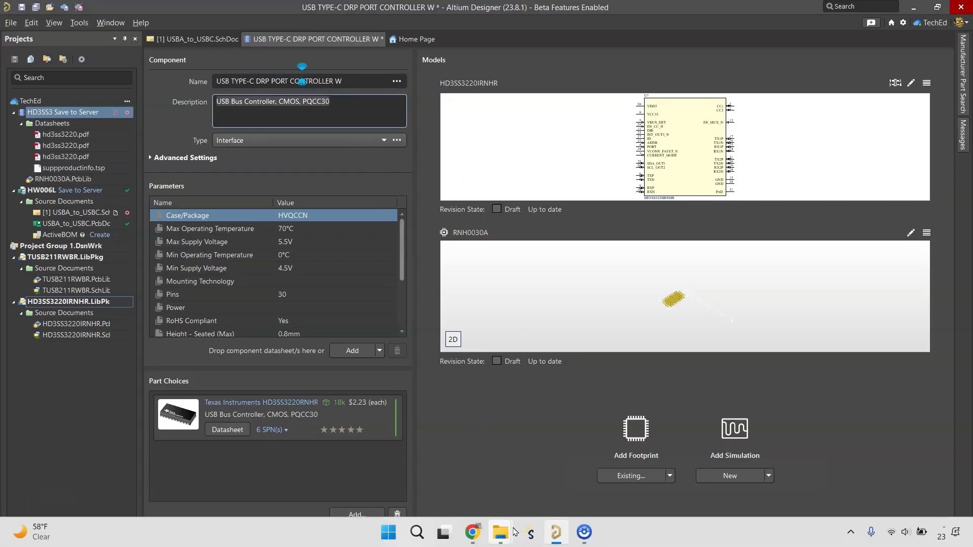
pyautogui.click(472, 533)
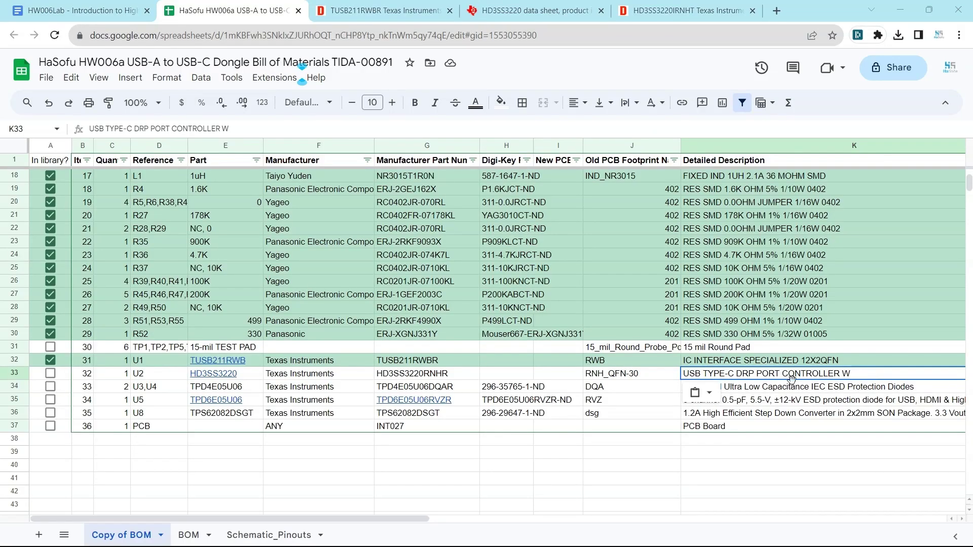
pyautogui.click(629, 375)
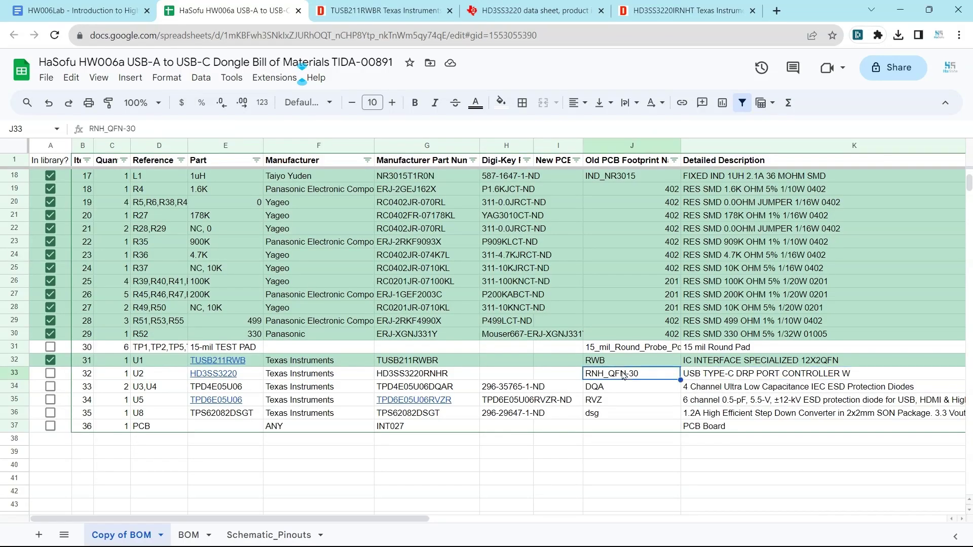
pyautogui.hotkey('ctrl', 'z')
pyautogui.hotkey('ctrl', 'c')
pyautogui.moveTo(725, 542)
pyautogui.click(580, 532)
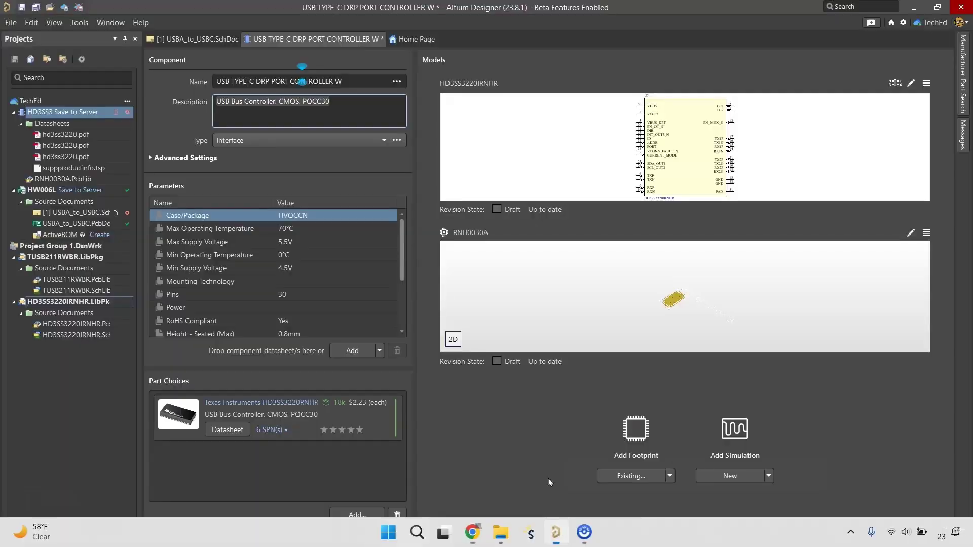
pyautogui.hotkey('ctrl', 'v')
pyautogui.press('Tab')
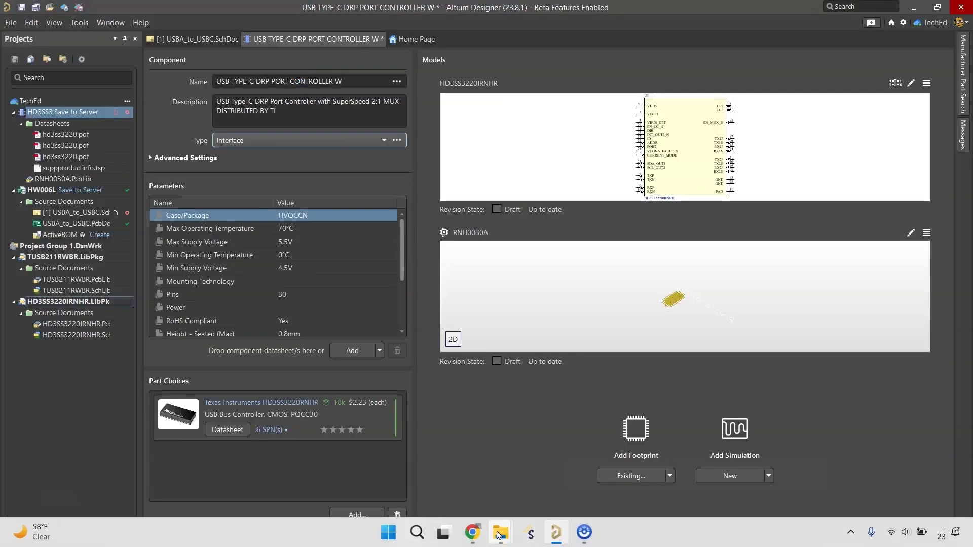
# Step: Redo U2's detailed description as USB TYPE-C DRP PORT CONTROLLER W in the browser's bill of materials and return to Altium Designer
pyautogui.click(472, 532)
pyautogui.hotkey('ctrl', 'y')
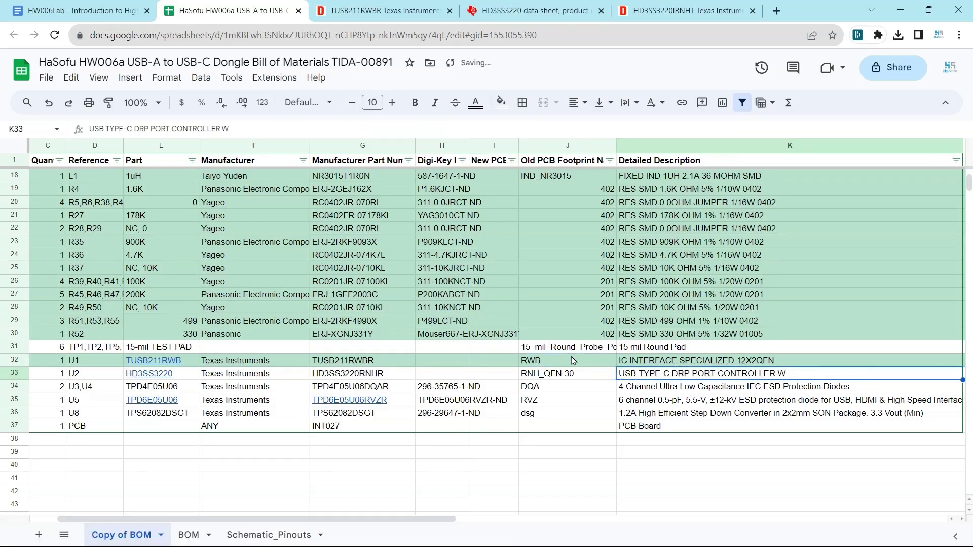
pyautogui.click(590, 391)
pyautogui.click(627, 535)
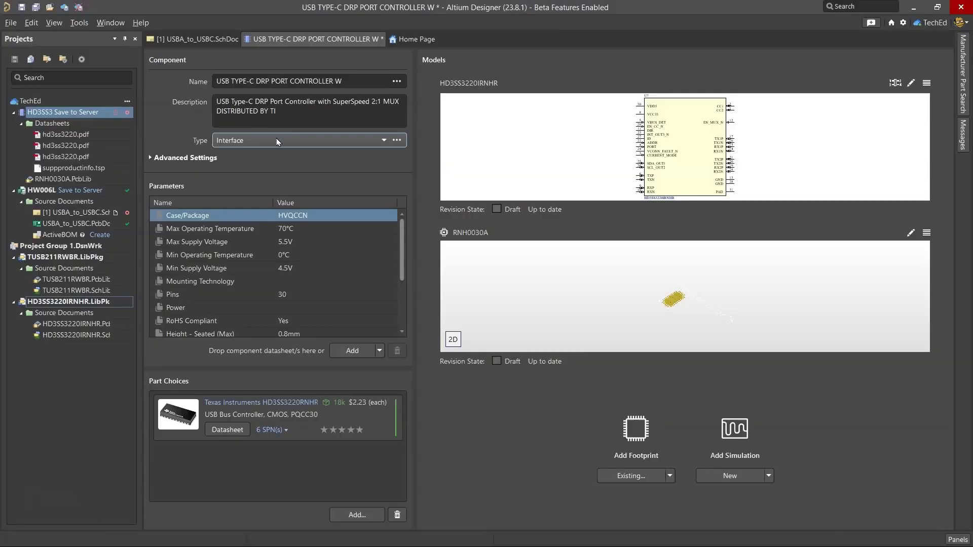
# Step: Review the component's parameters and start saving the component to the server
pyautogui.scroll(-3, 332, 256)
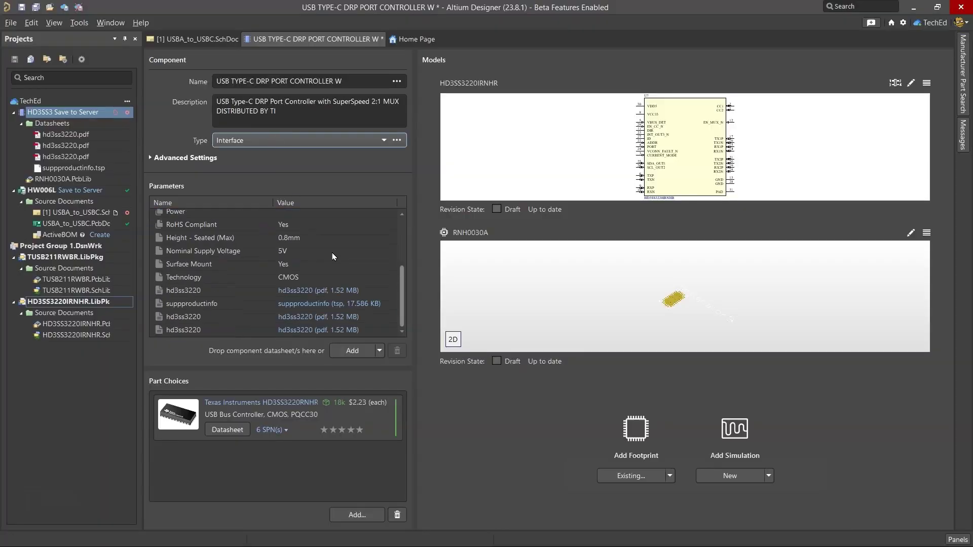
pyautogui.scroll(2, 333, 256)
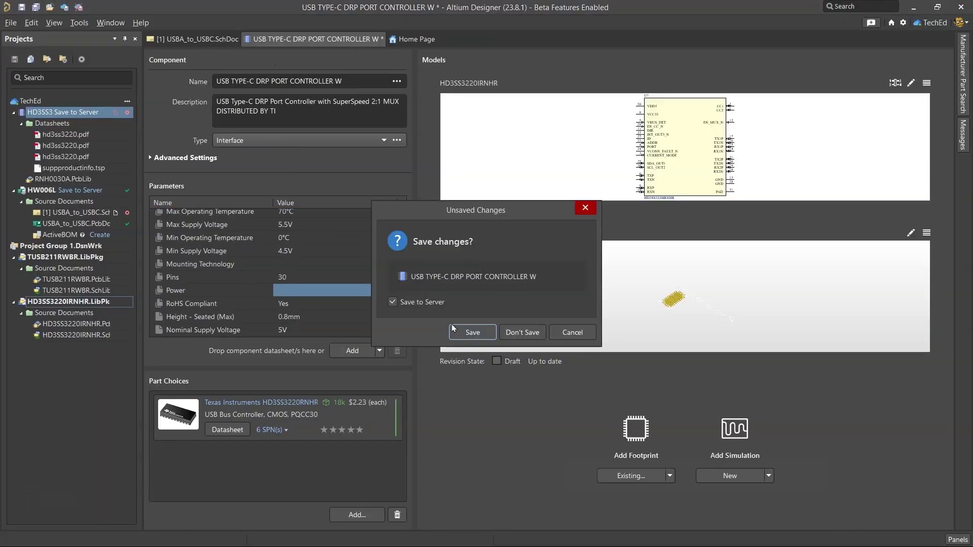
pyautogui.click(471, 333)
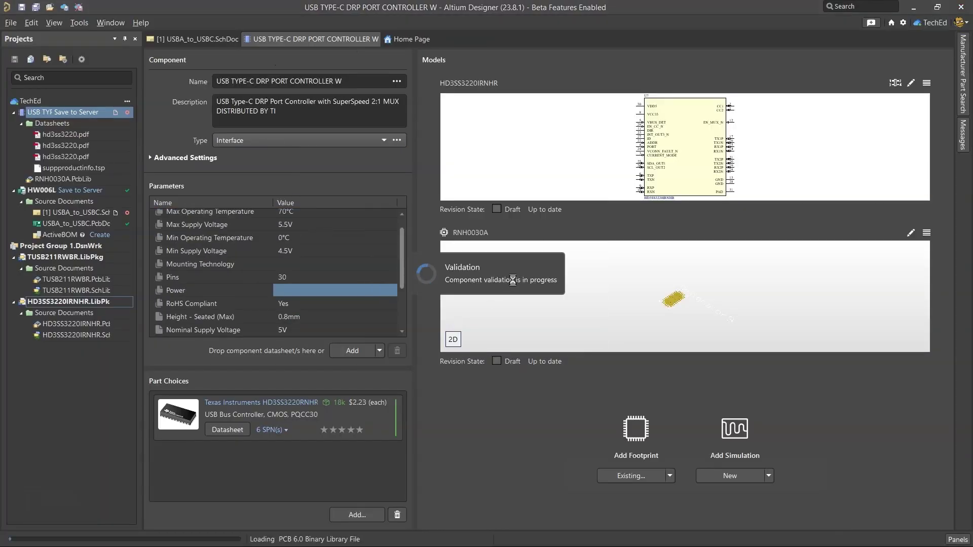
pyautogui.click(494, 315)
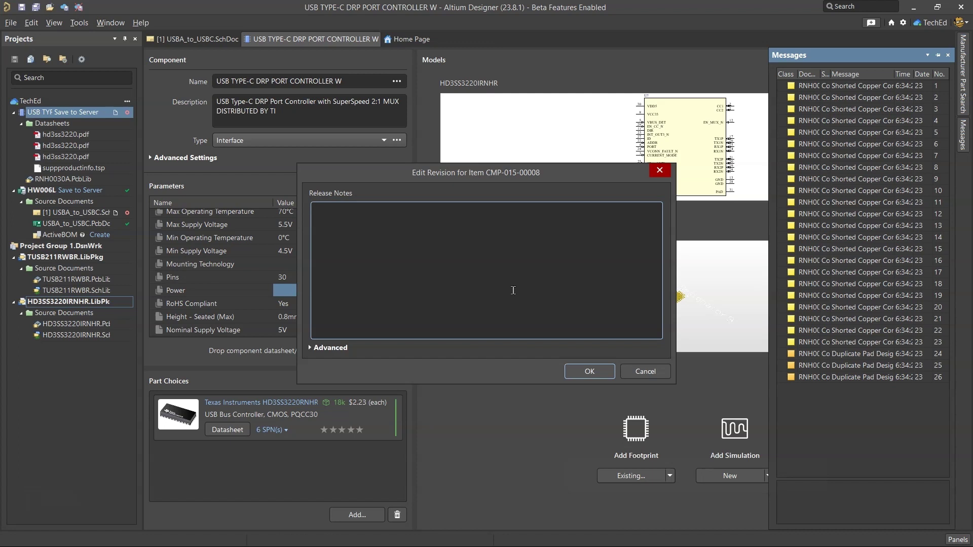
# Step: Release the component with the note "New component USB Type-C DRP Port Controller with SuperSpeed 2:1 MUX DISTRIBUTED BY TI but shorted"
pyautogui.write('New component')
pyautogui.hotkey('ctrl', 'v')
pyautogui.write('but sho')
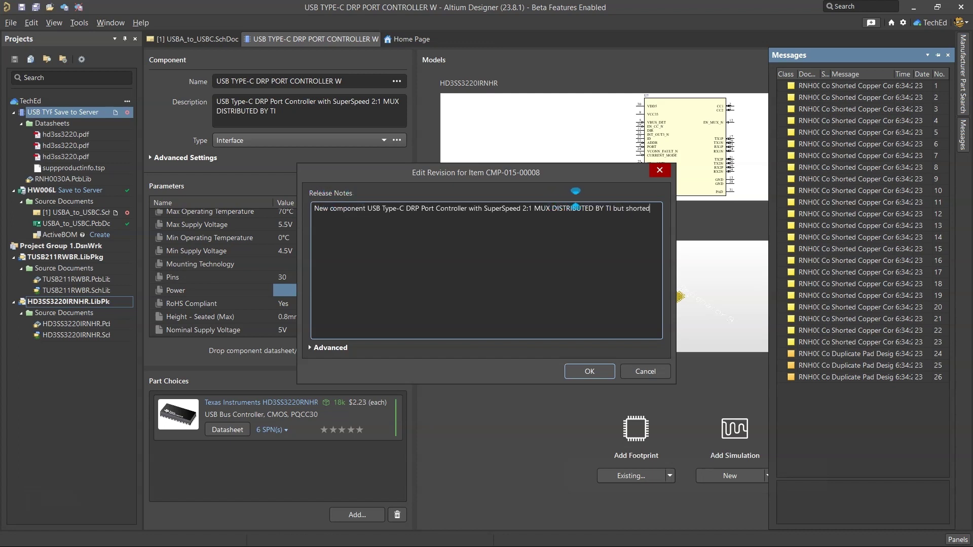
pyautogui.click(589, 372)
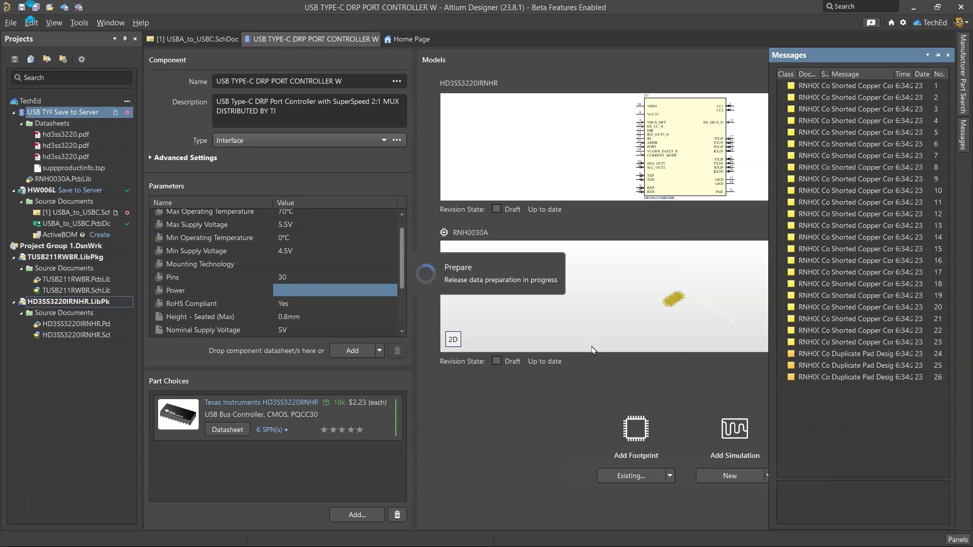